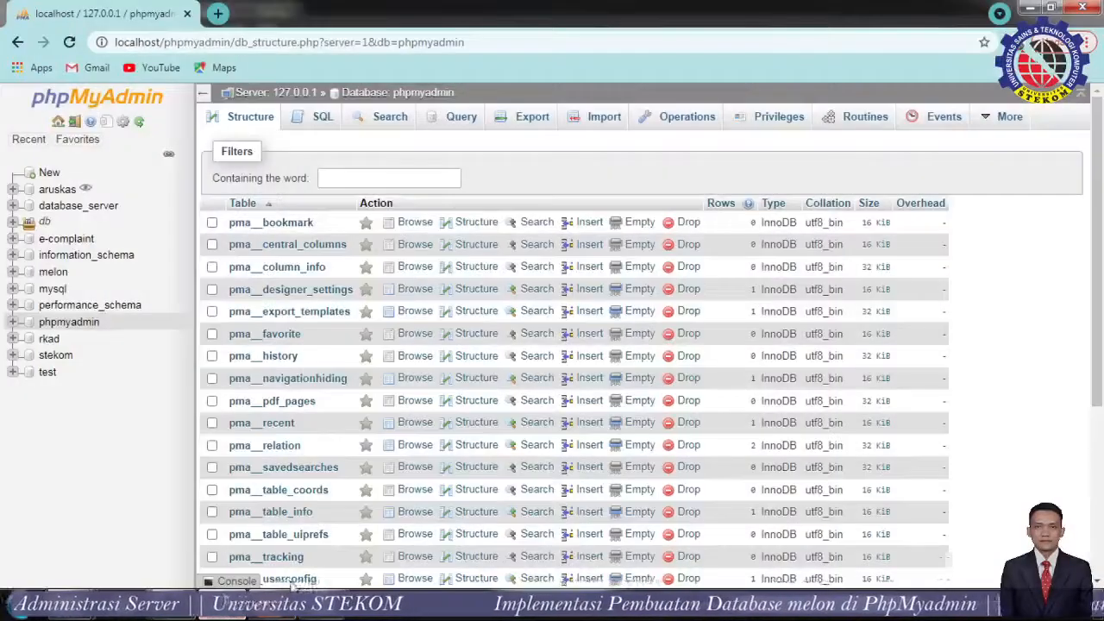
click(272, 609)
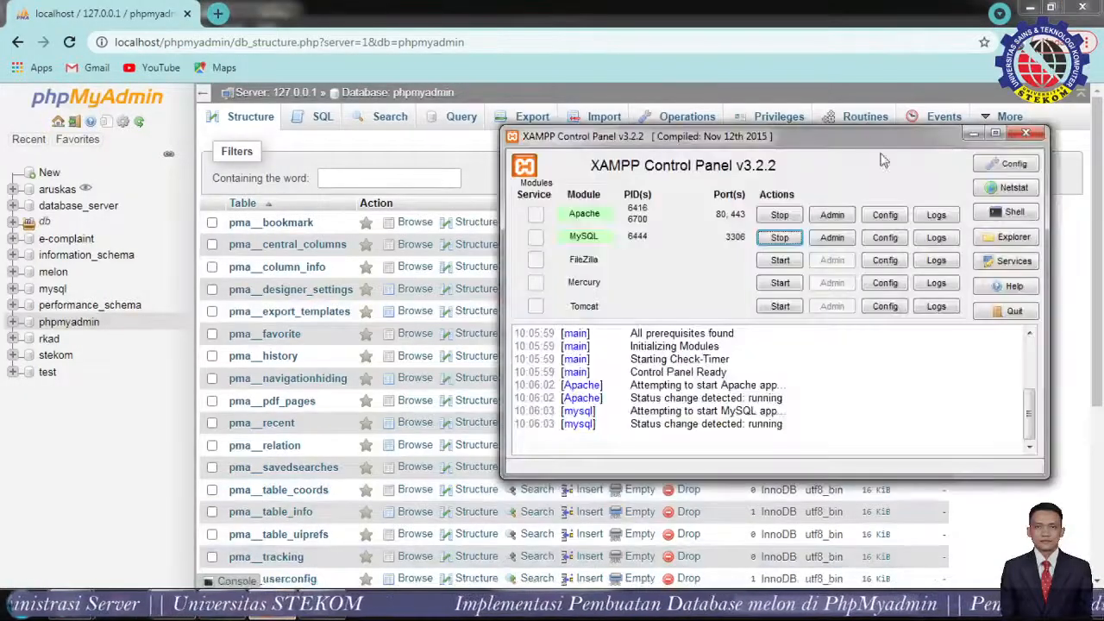
drag(866, 151, 668, 181)
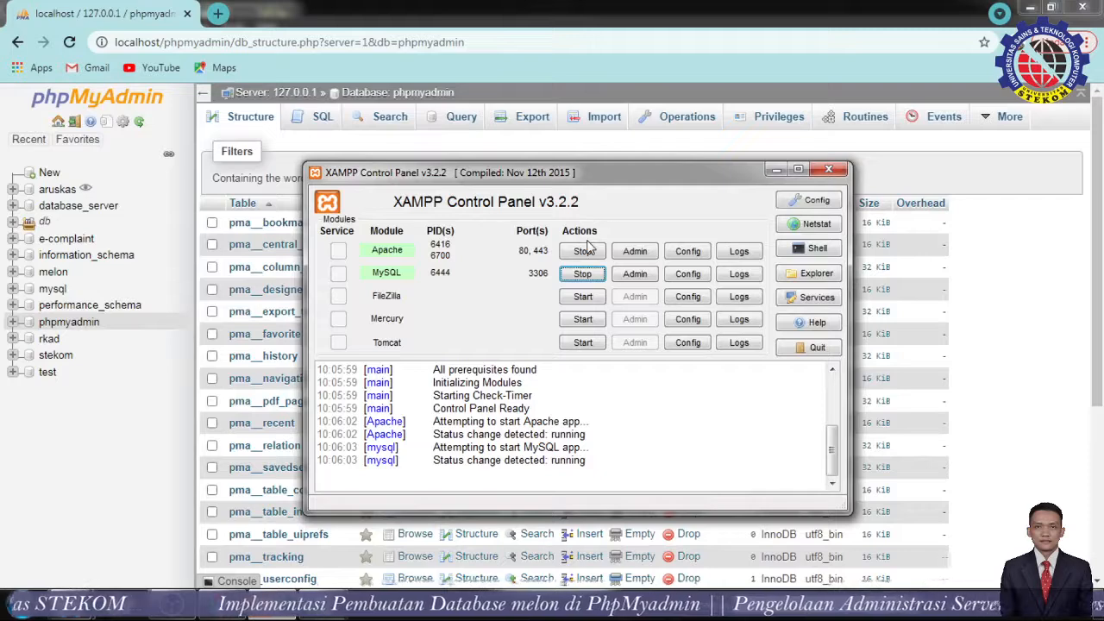
click(775, 168)
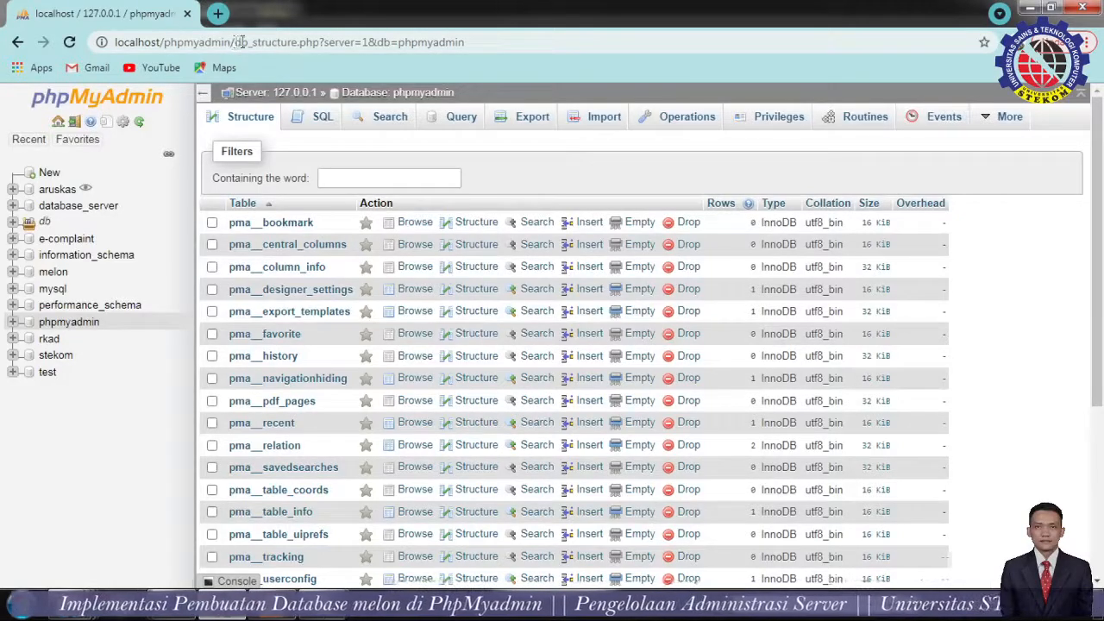
Go to the phpMyAdmin home page at localhost/phpmyadmin/ and open the melon database.
drag(234, 41, 583, 62)
key(BackSpace)
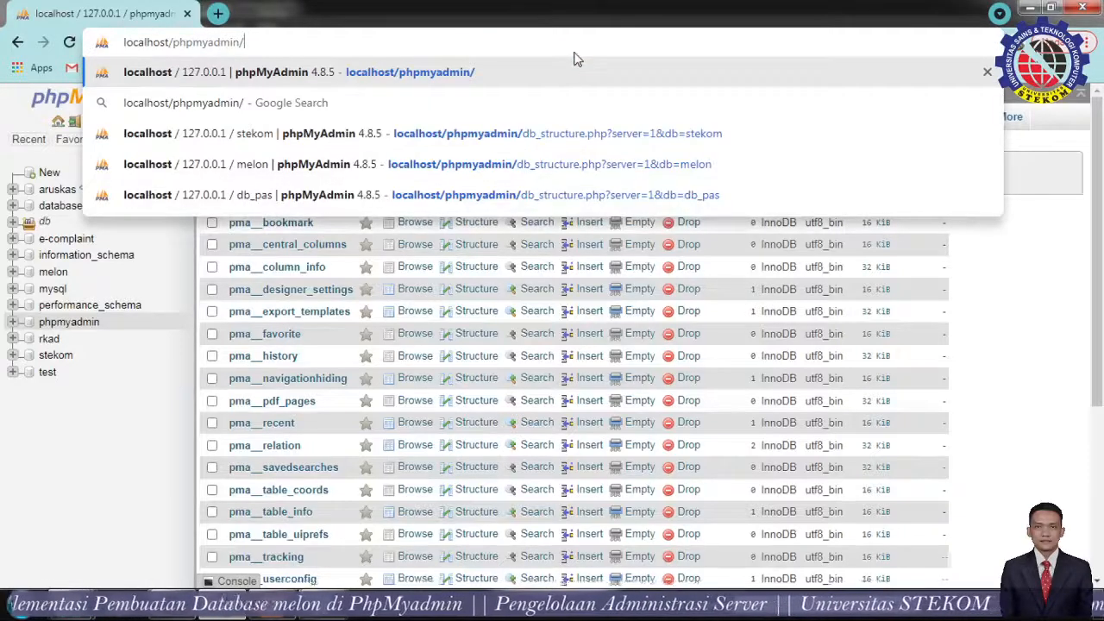
key(Return)
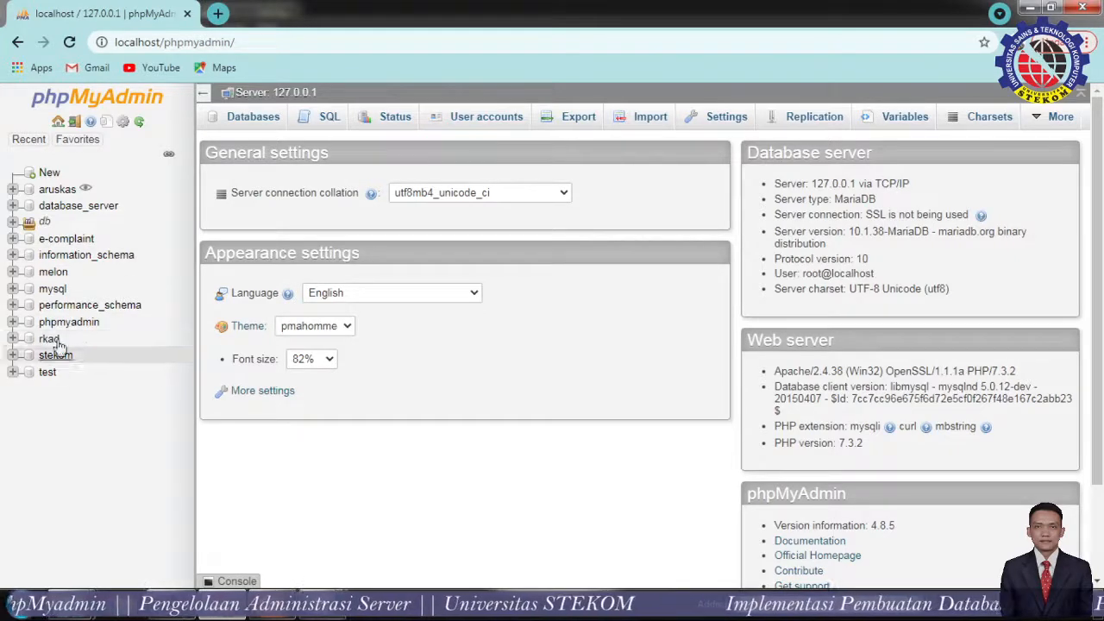
click(52, 274)
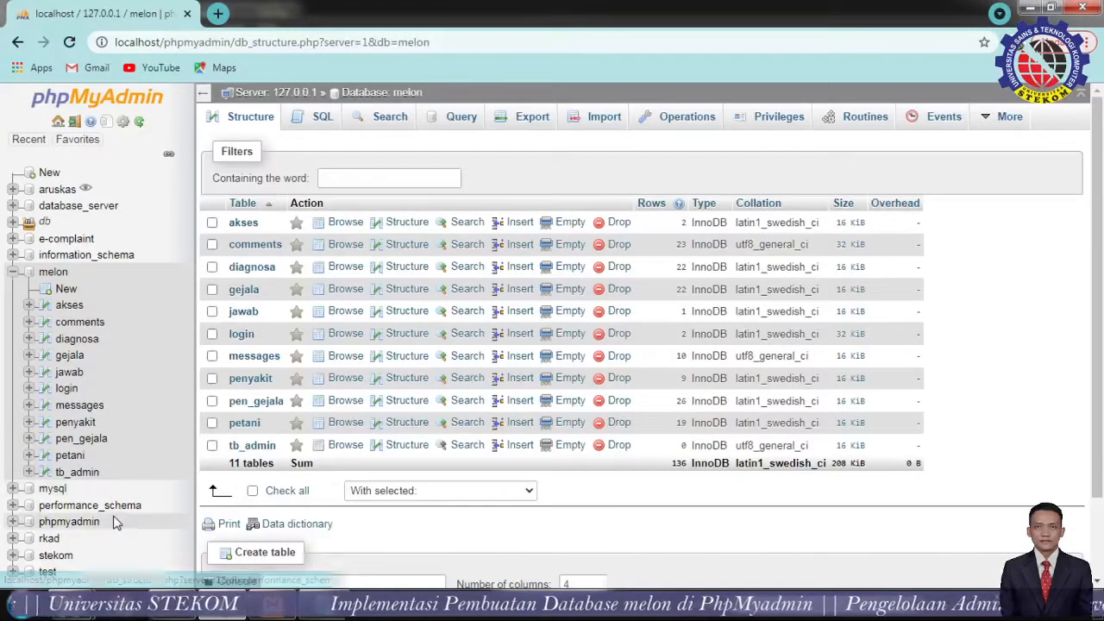
Browse the penyakit table's nine disease rows, N00–N08, with their names and solutions.
click(74, 423)
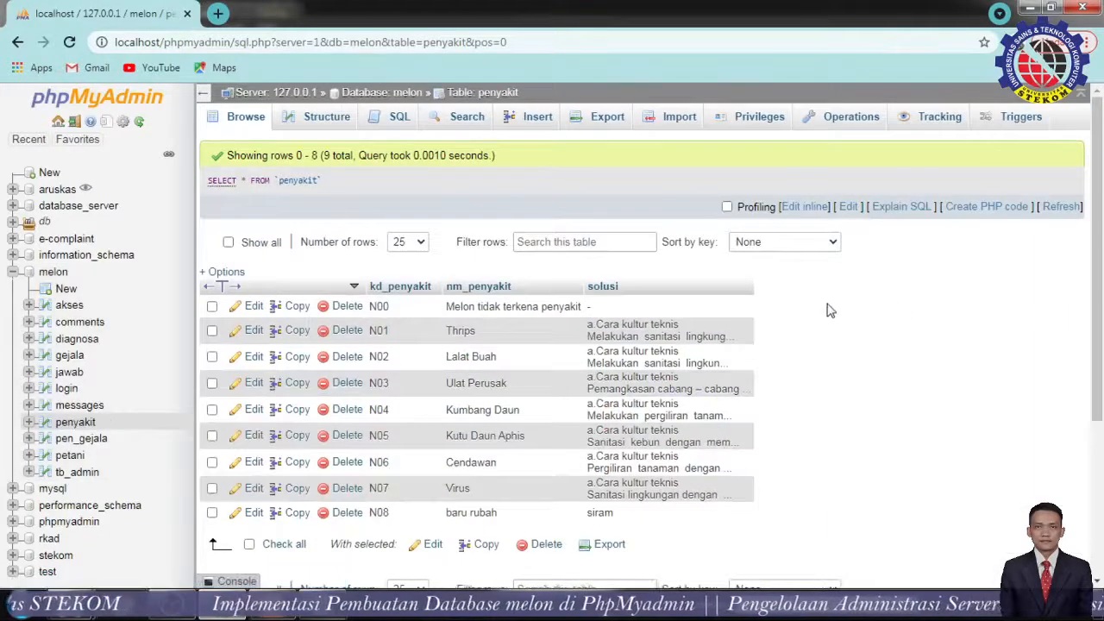
scroll(828, 320, down, 1)
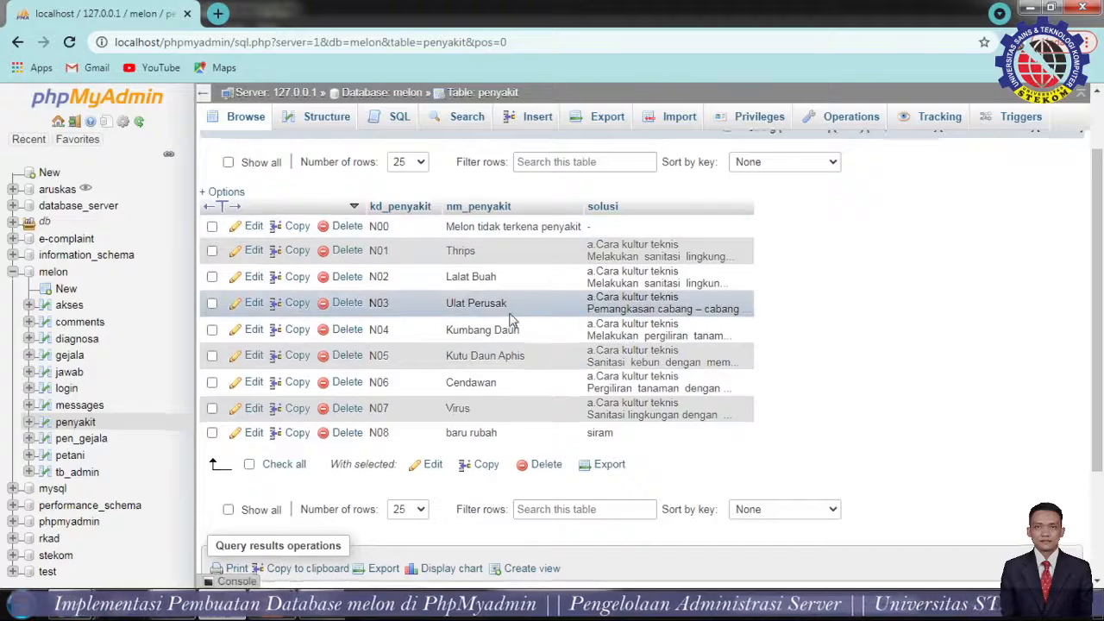
scroll(513, 320, up, 1)
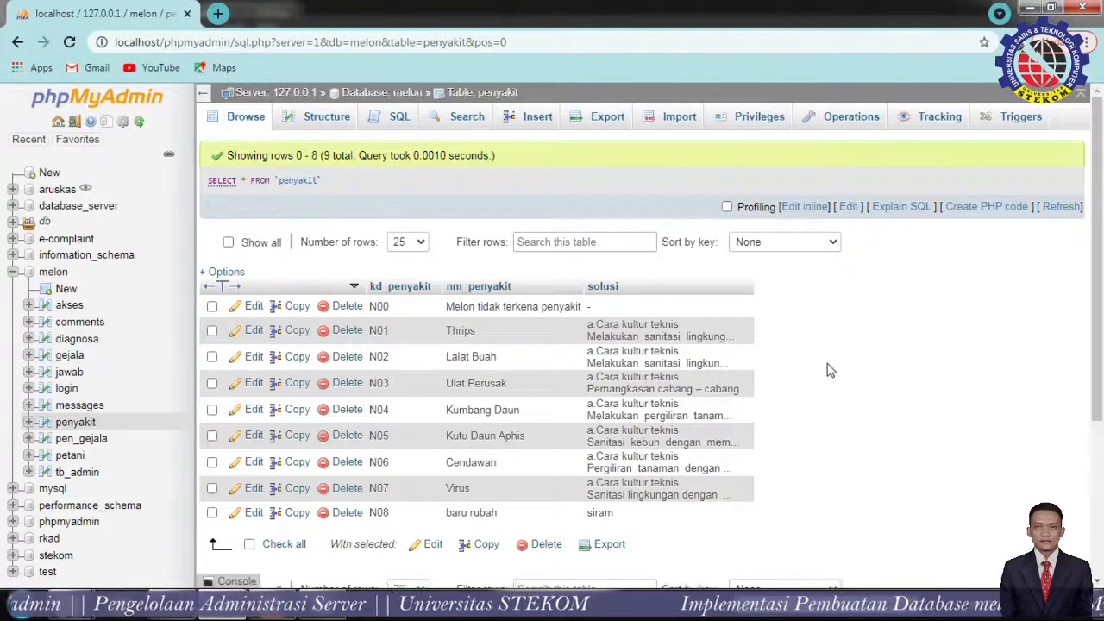
On the penyakit Structure tab, change kd_penyakit's length from 3 to 4 and save.
click(321, 117)
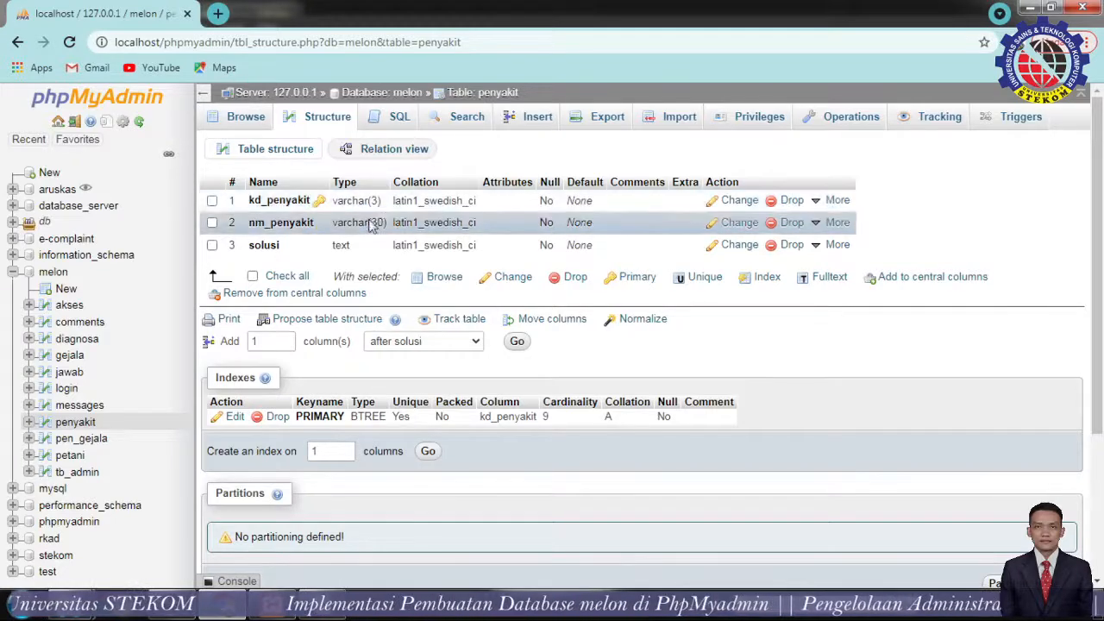
mouse_move(829, 208)
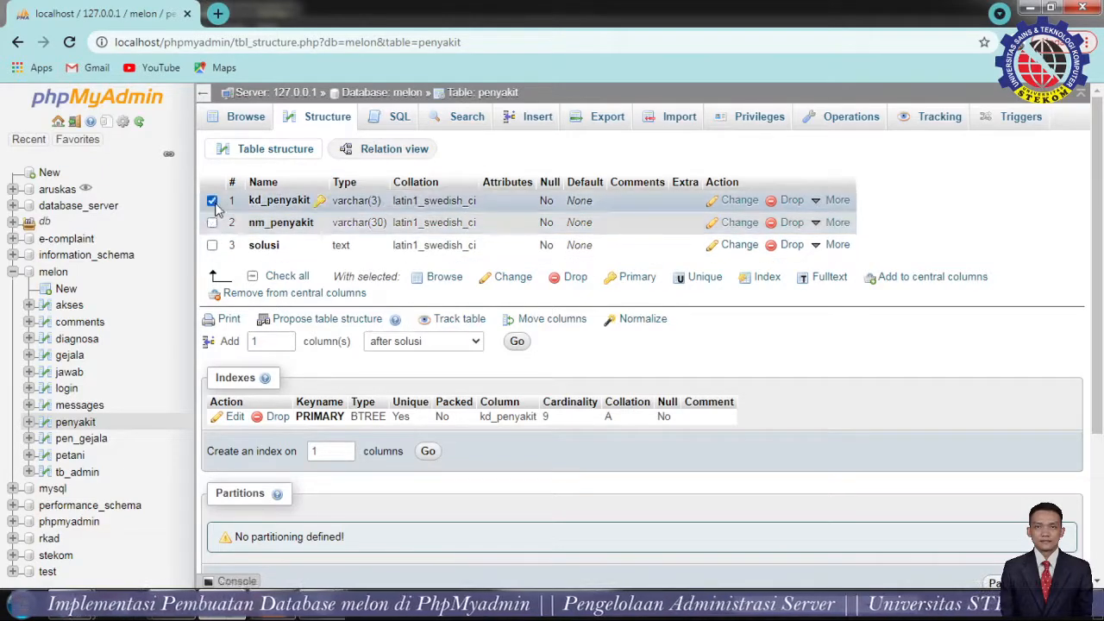
click(213, 204)
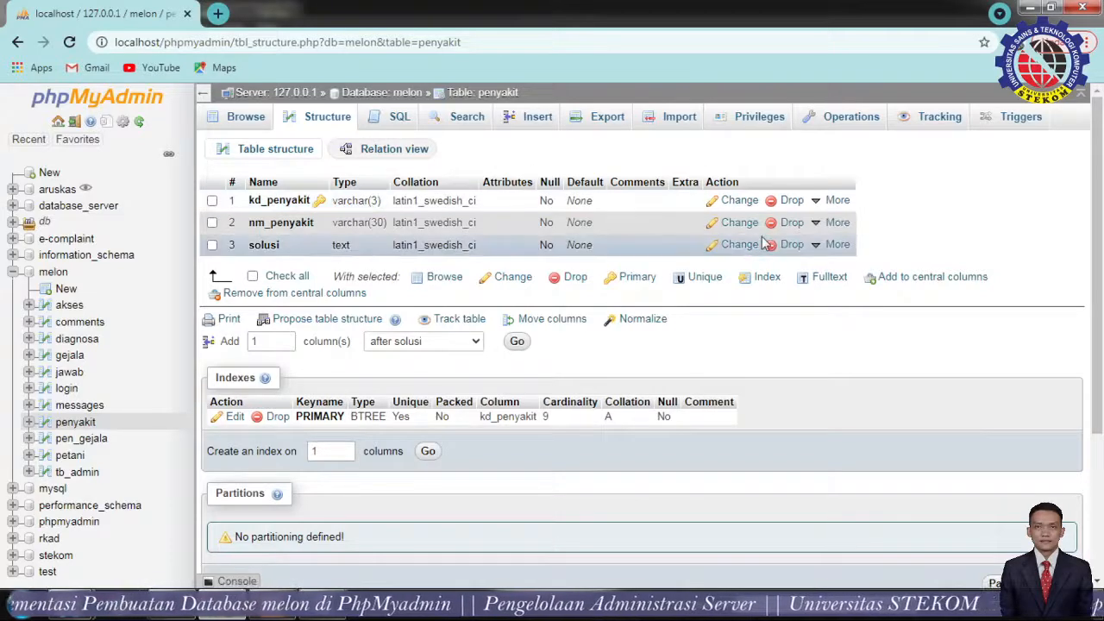
click(739, 205)
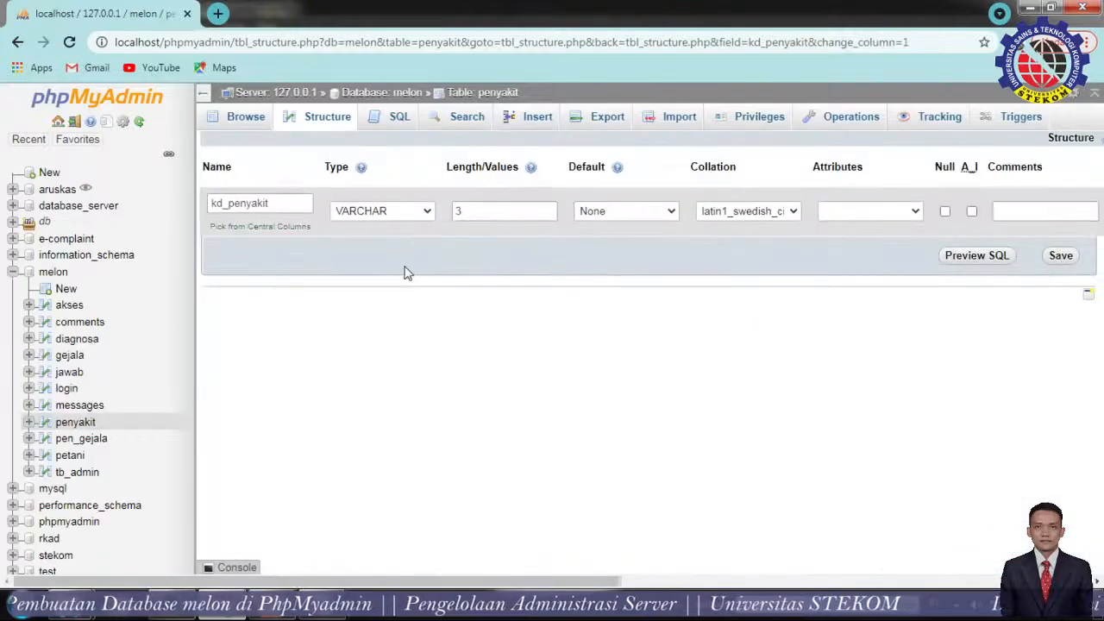
click(514, 212)
drag(449, 213, 437, 214)
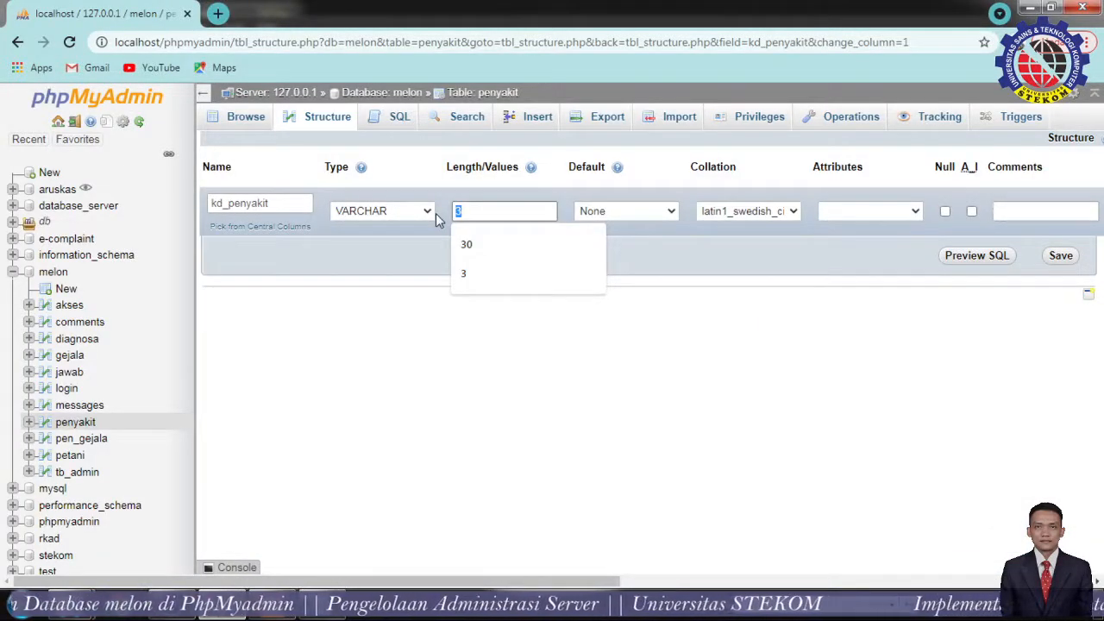
click(539, 214)
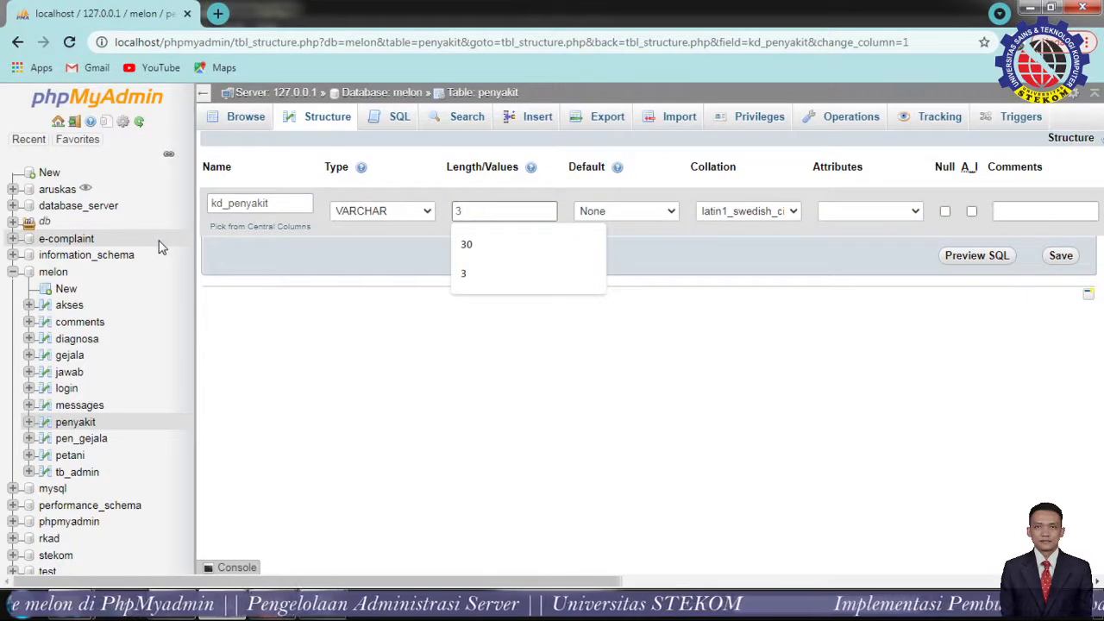
key(BackSpace)
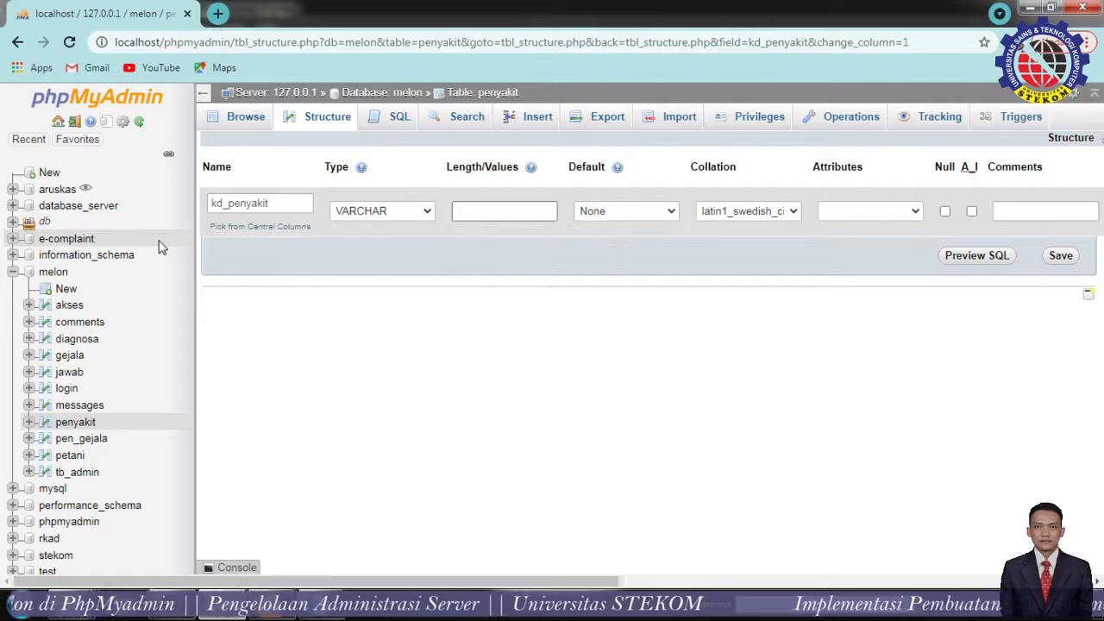
click(1061, 255)
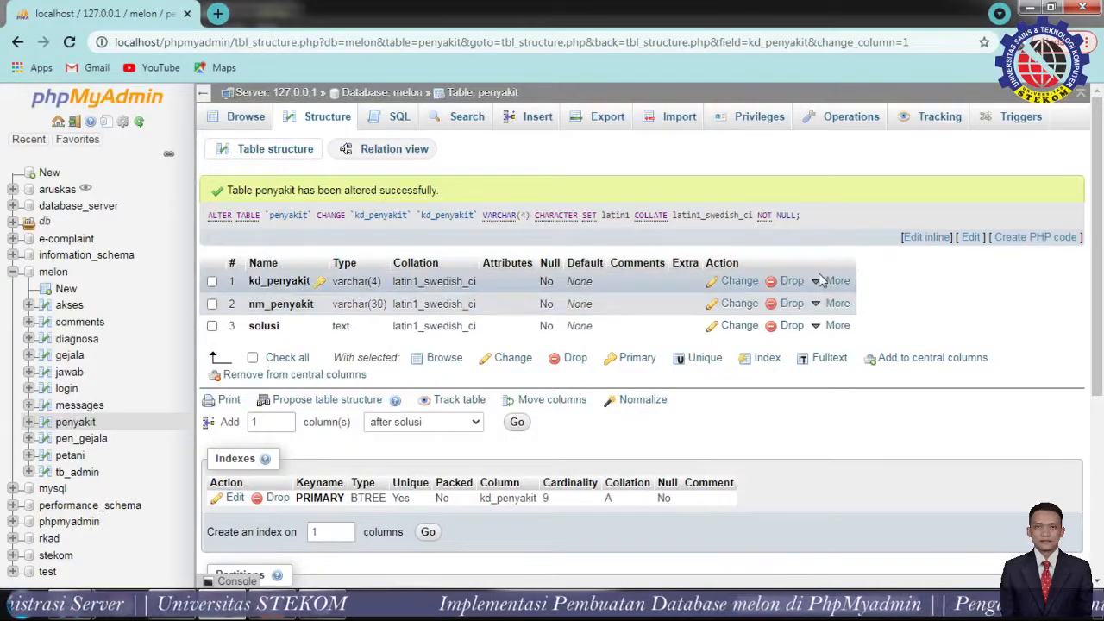
mouse_move(817, 283)
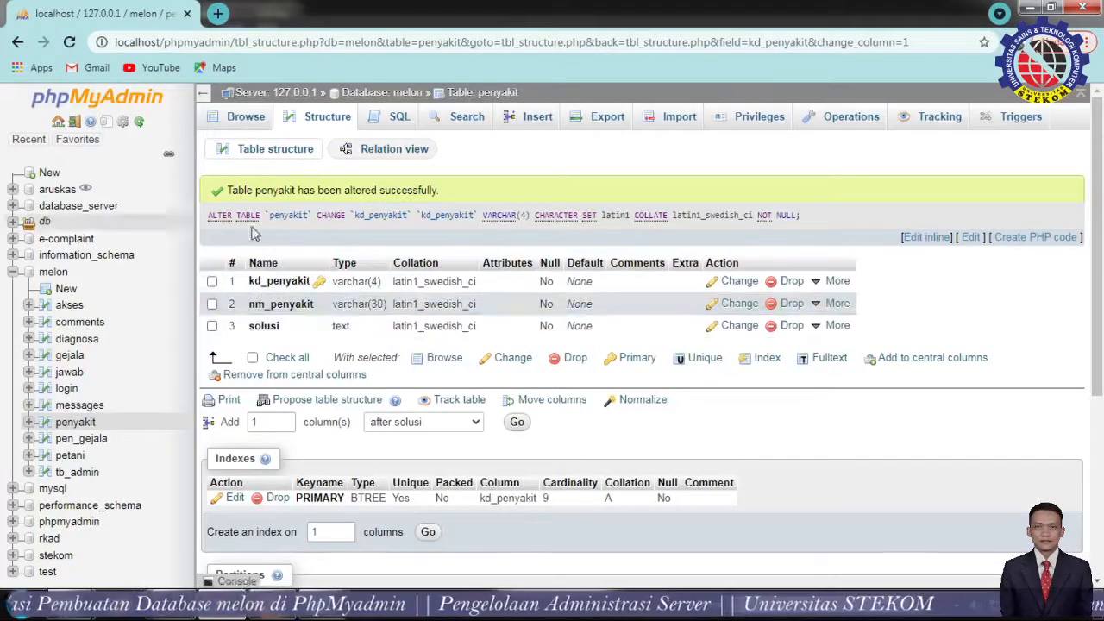
Glance at penyakit's SQL page, then browse the akses table's two rows, Admin and Pakar.
click(397, 118)
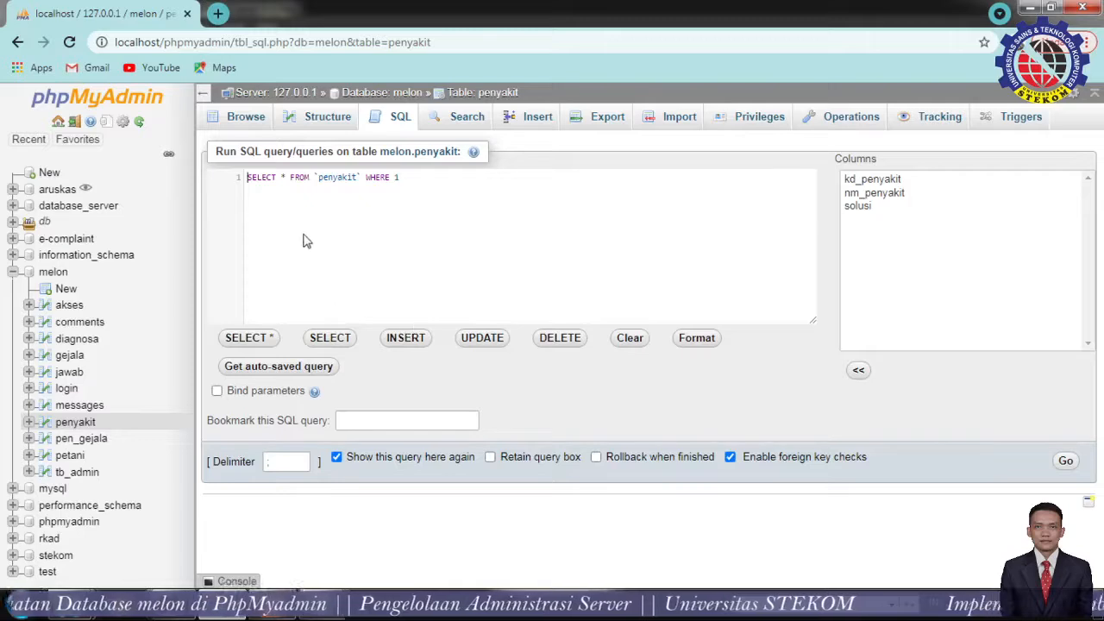
click(335, 126)
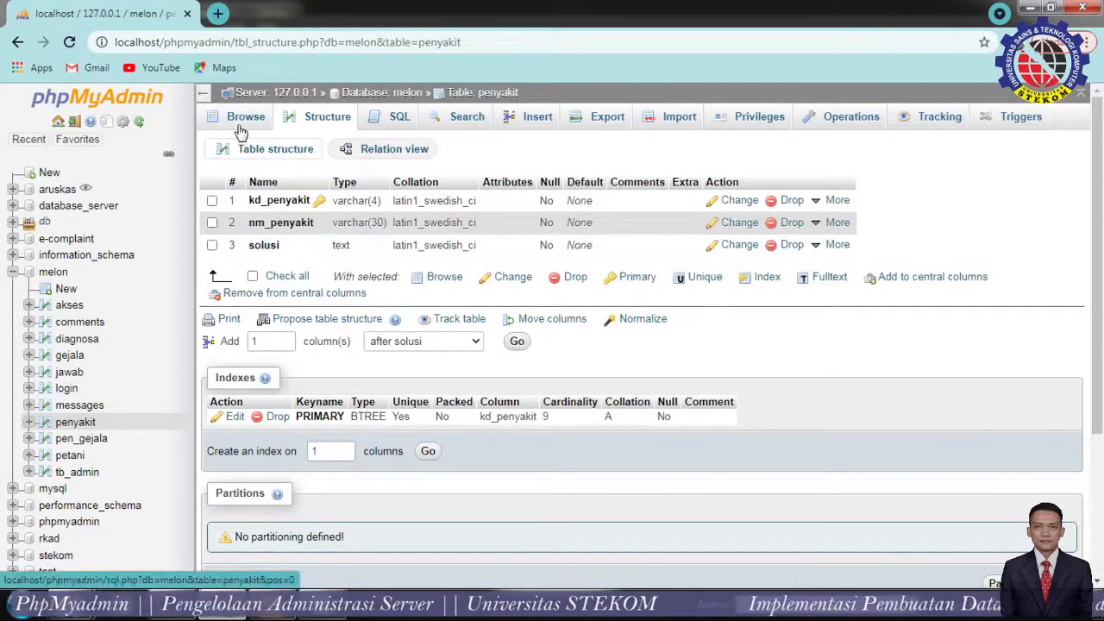
click(61, 311)
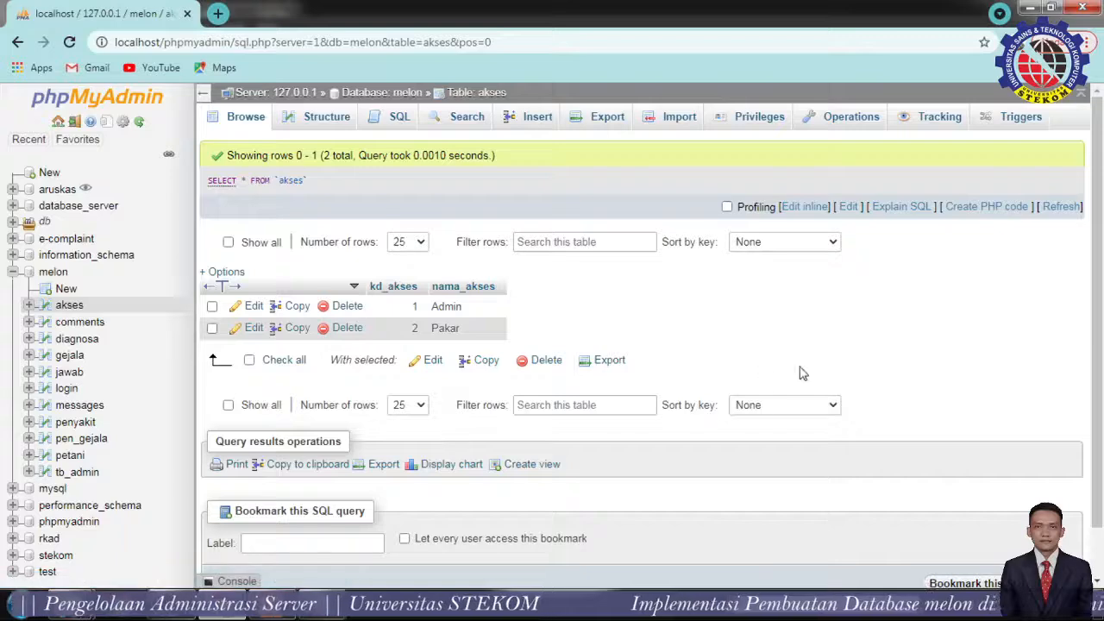
View the akses table's columns, then browse the comments table's 23 rows.
click(319, 119)
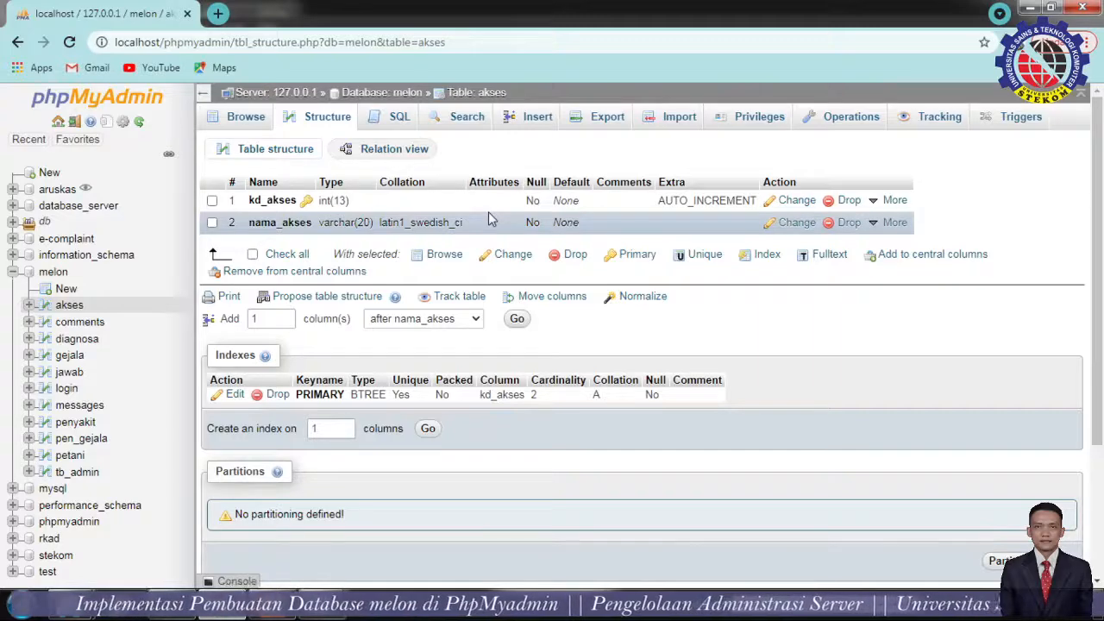
click(58, 325)
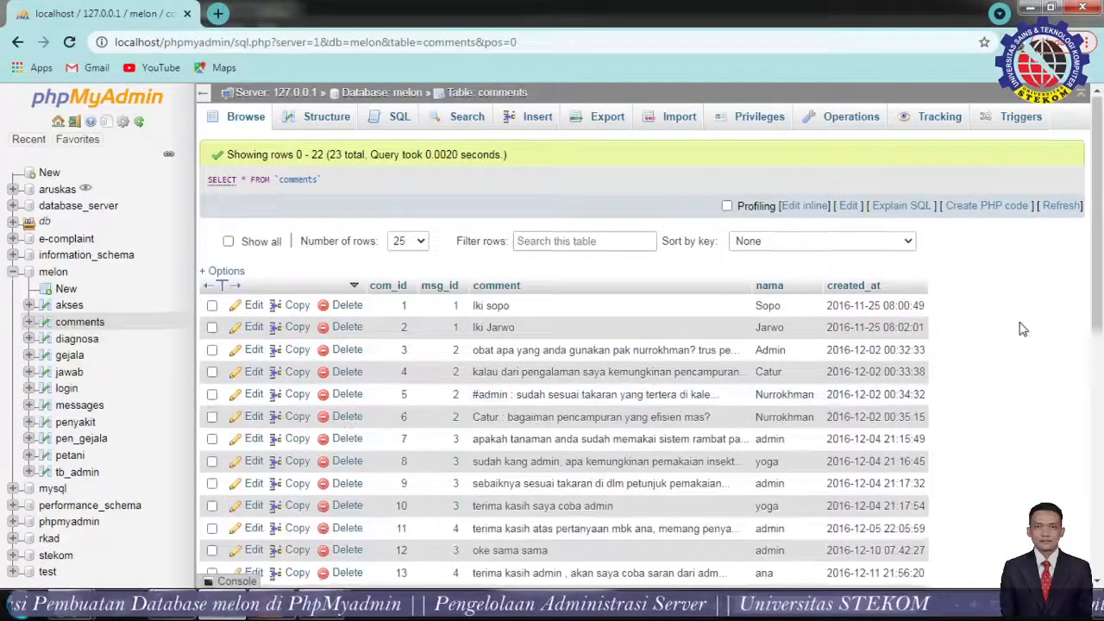
Scroll the comments rows and inspect its structure, highlighting com_id's int(11) length.
scroll(1022, 328, down, 6)
scroll(1022, 329, up, 4)
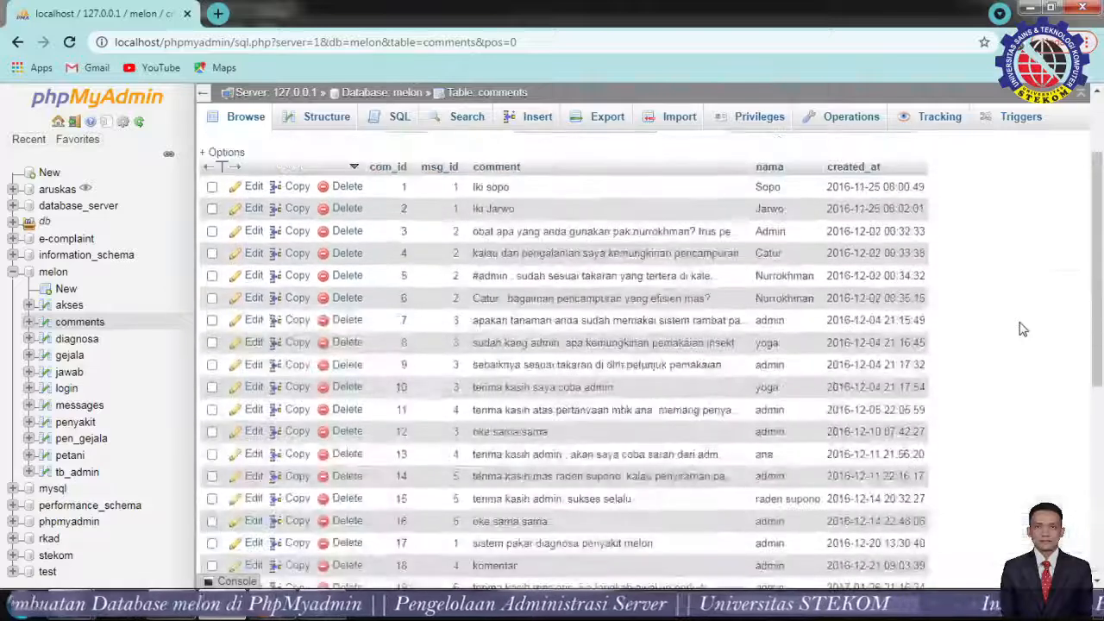
scroll(1022, 329, up, 2)
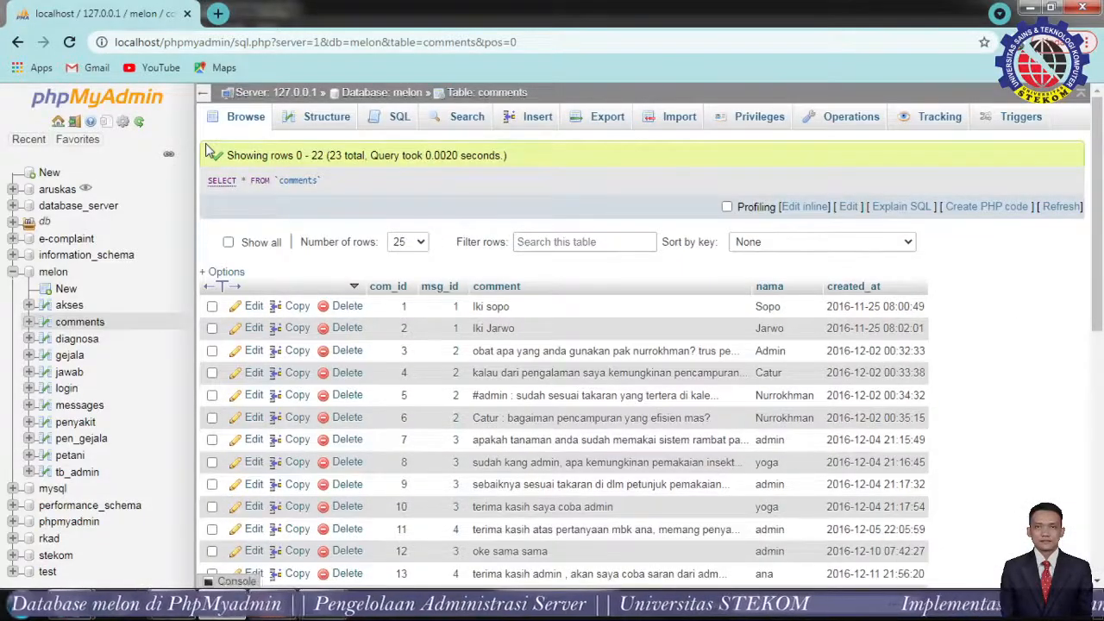
click(309, 131)
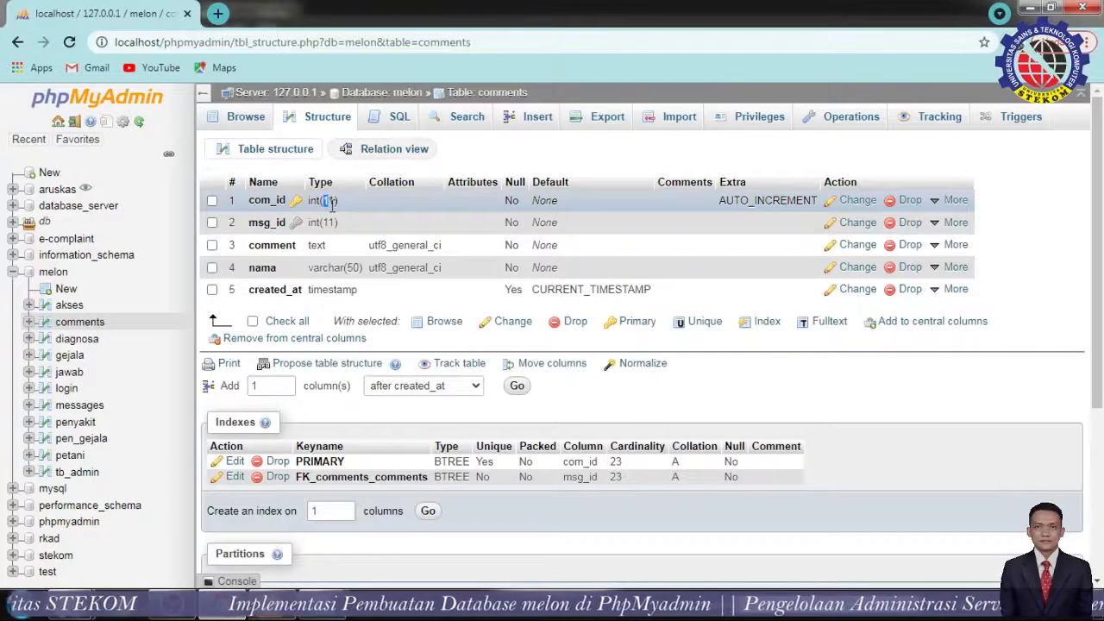
drag(330, 200, 342, 196)
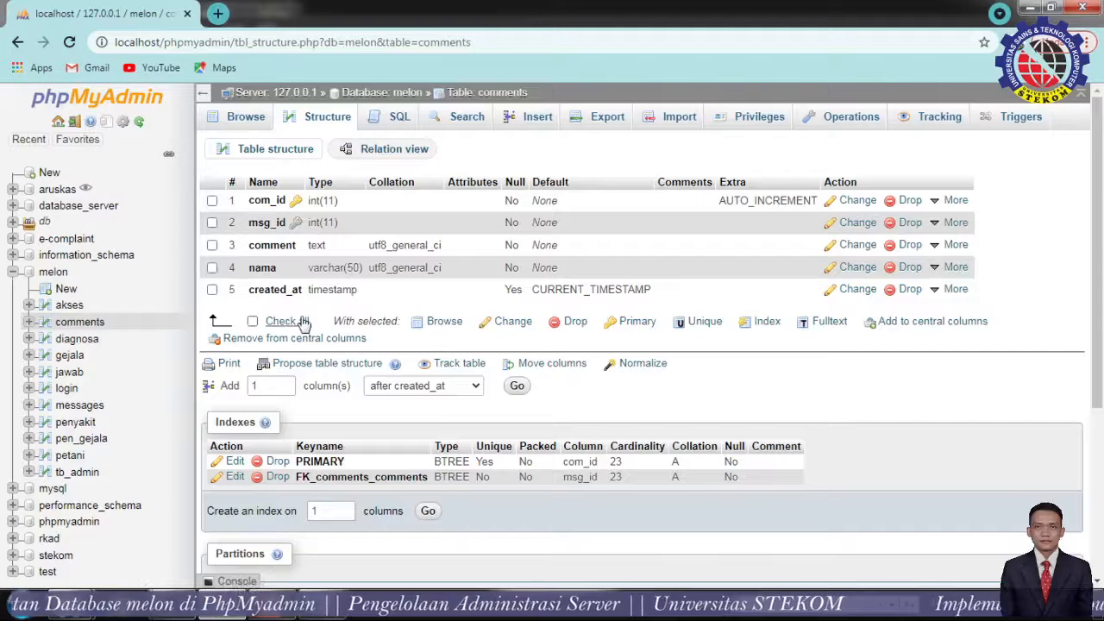
Check the comments SQL page, then browse the diagnosa table's 22 rows.
click(380, 118)
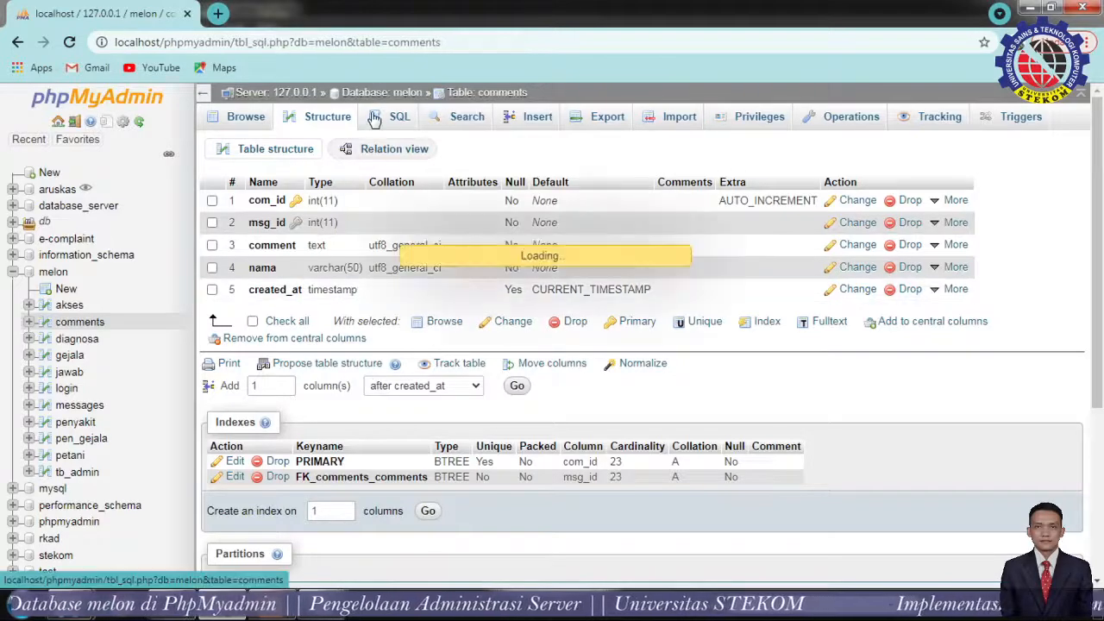
click(306, 118)
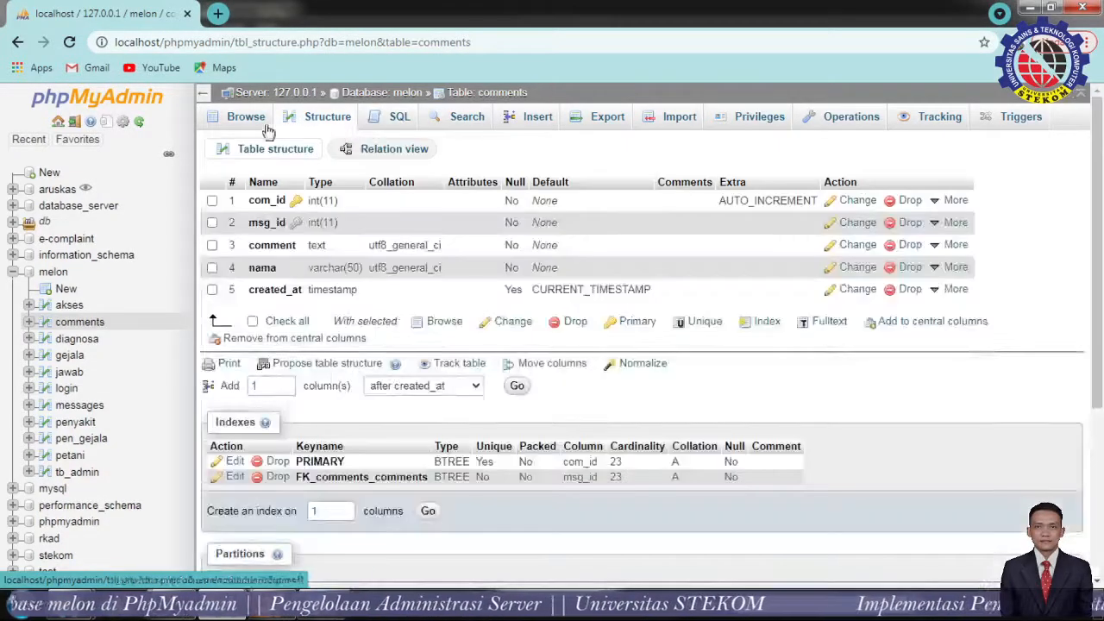
click(77, 344)
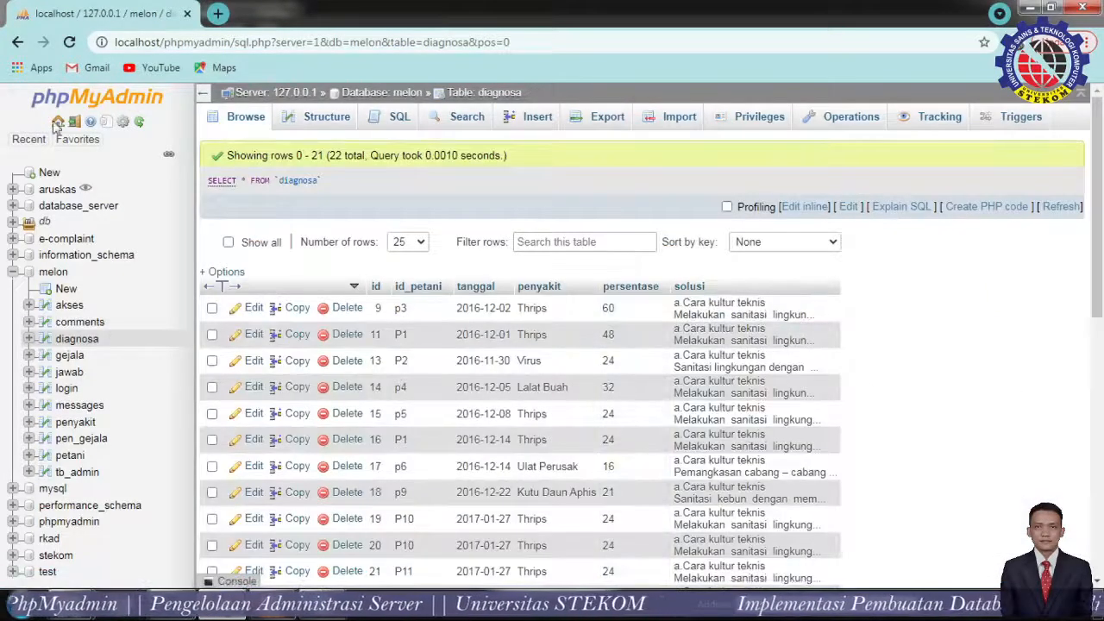
Display diagnosa's columns, from the id int(4) primary key through solusi text.
click(328, 126)
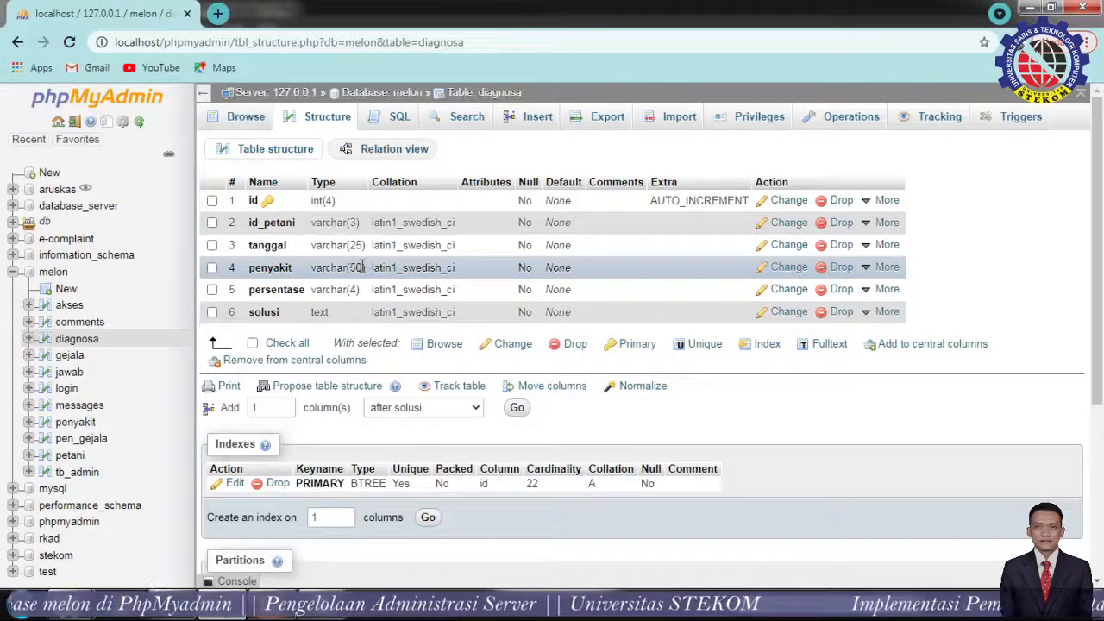
drag(349, 267, 368, 267)
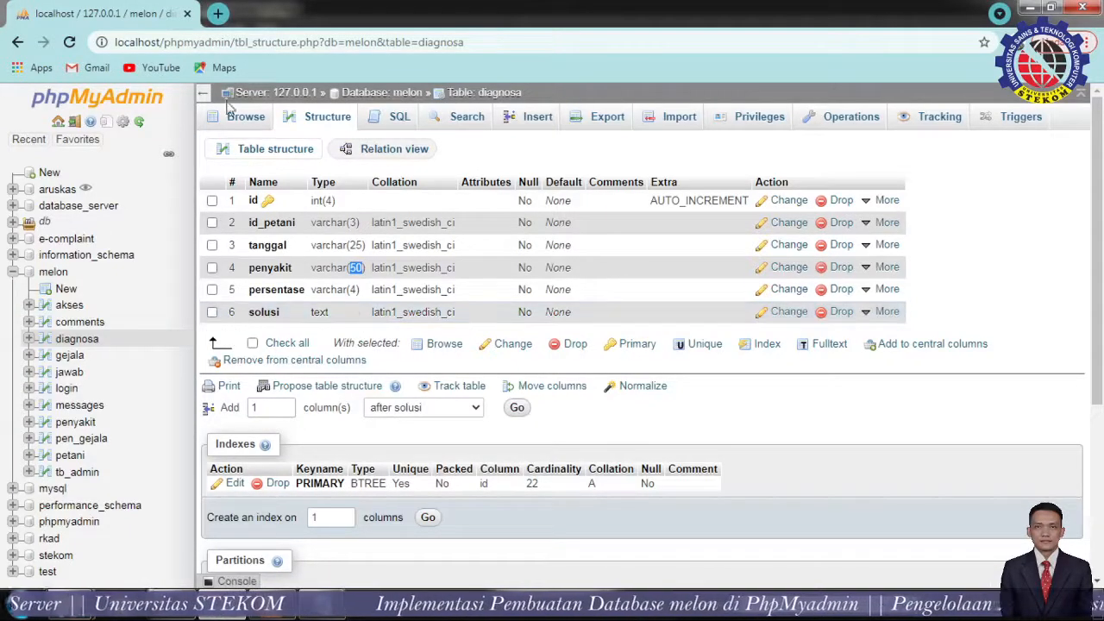
scroll(382, 394, down, 2)
scroll(382, 394, up, 2)
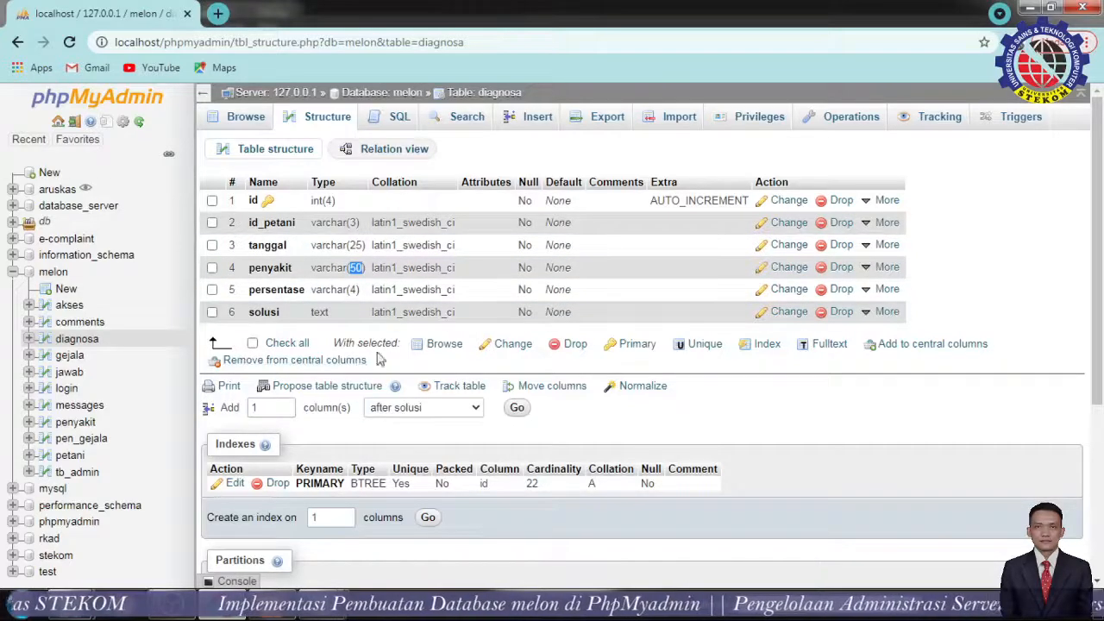
Scroll through diagnosa's 22 rows, such as Thrips, Virus and Lalat Buah, then return to its structure.
click(247, 118)
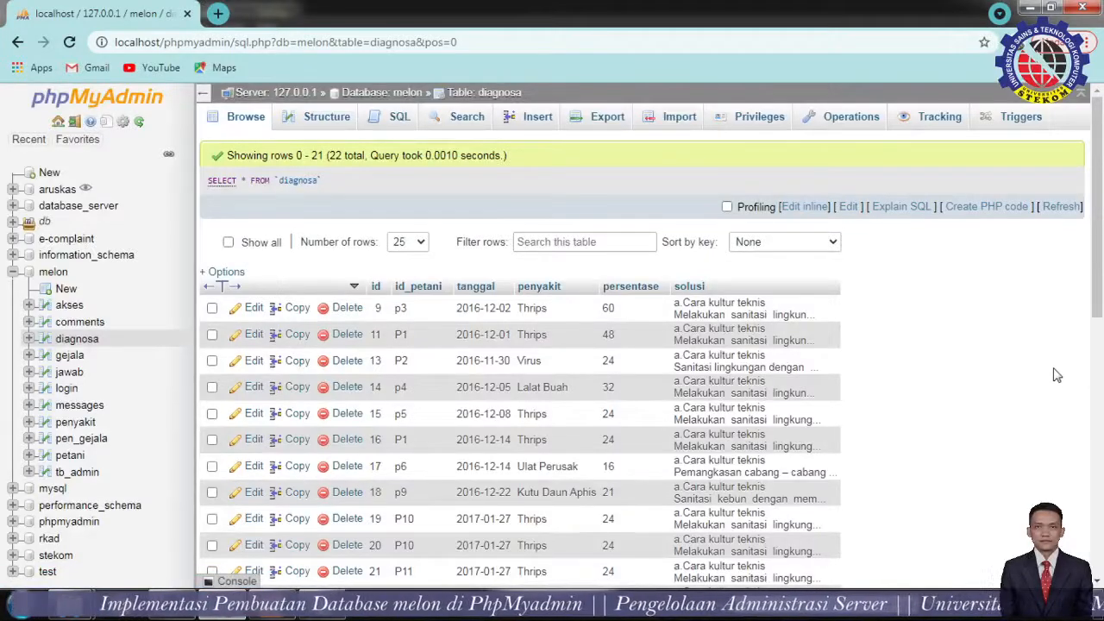
scroll(1055, 375, down, 5)
scroll(1048, 377, up, 5)
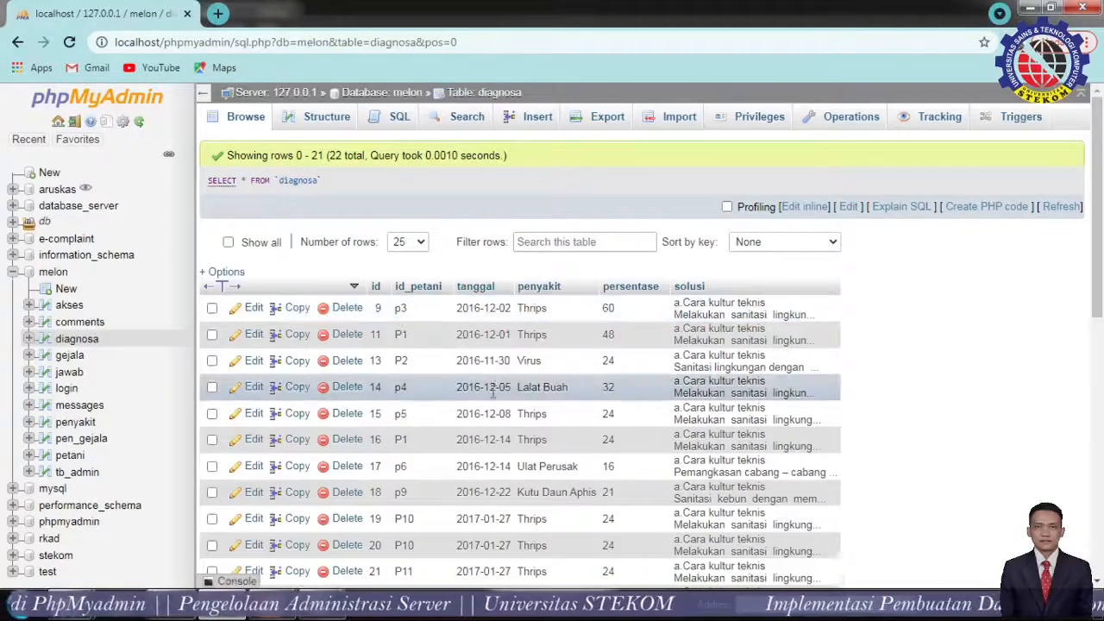
scroll(493, 388, down, 7)
scroll(493, 392, up, 3)
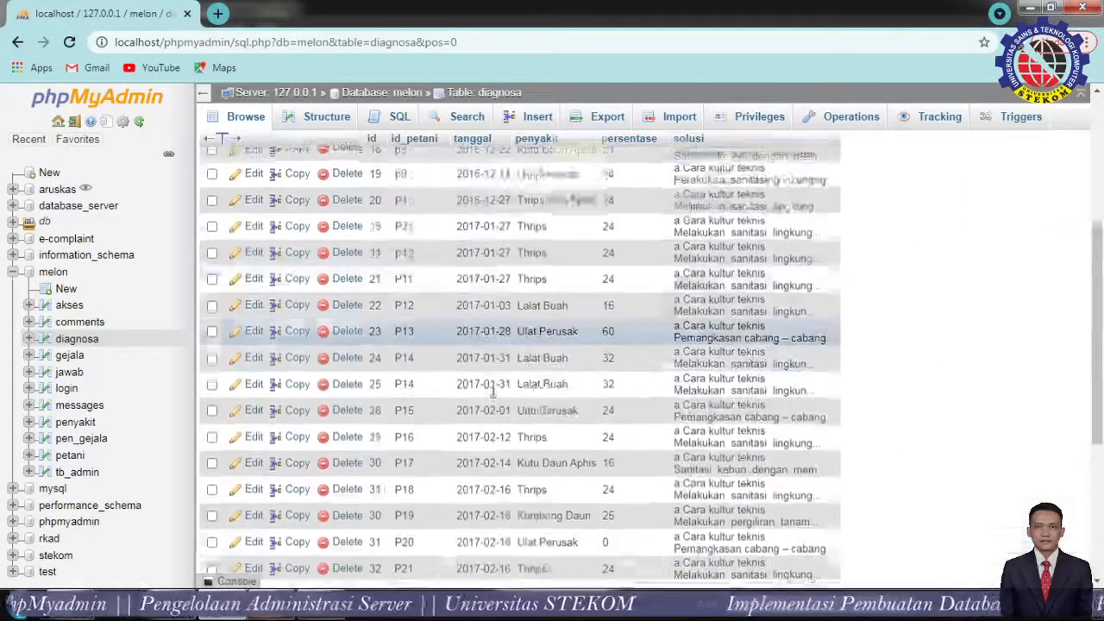
scroll(493, 390, up, 5)
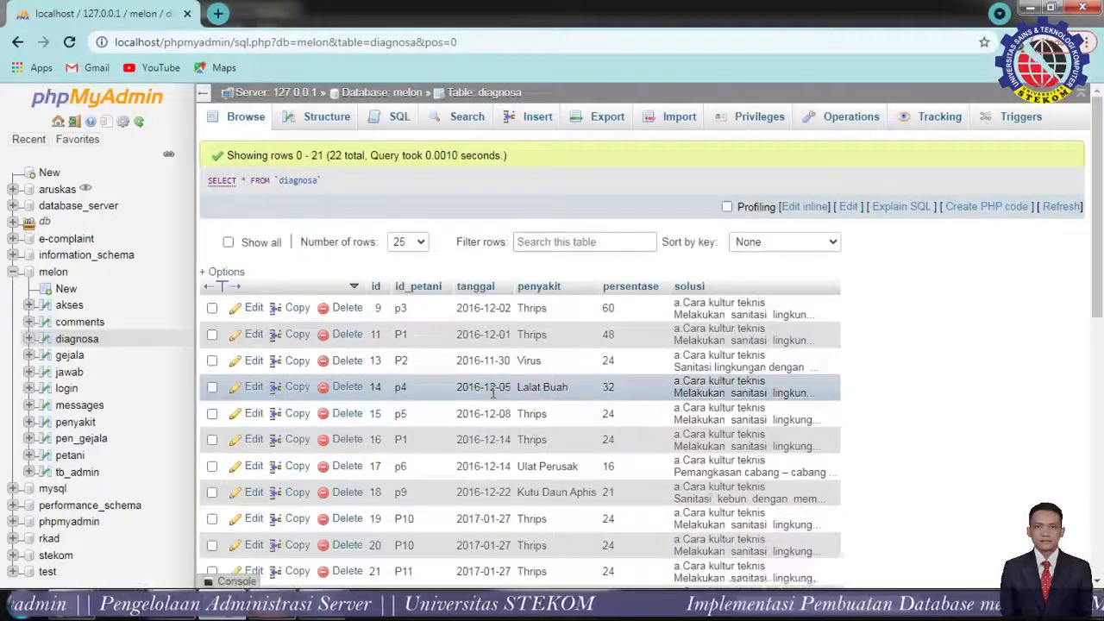
click(341, 125)
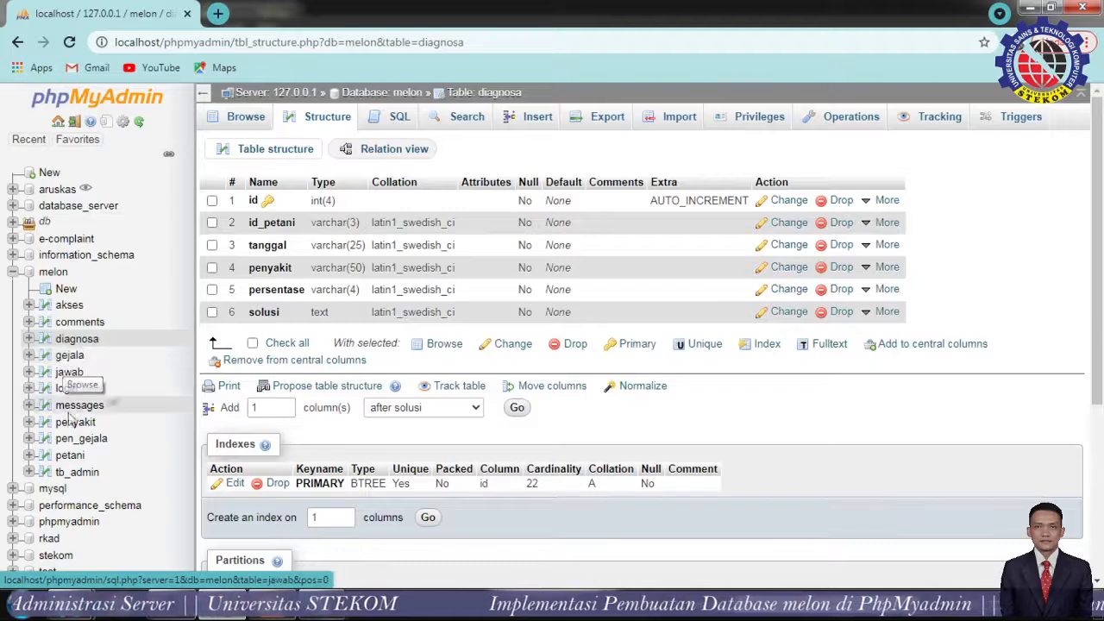
Open the gejala table's 22 symptom rows and switch to its column structure.
click(72, 364)
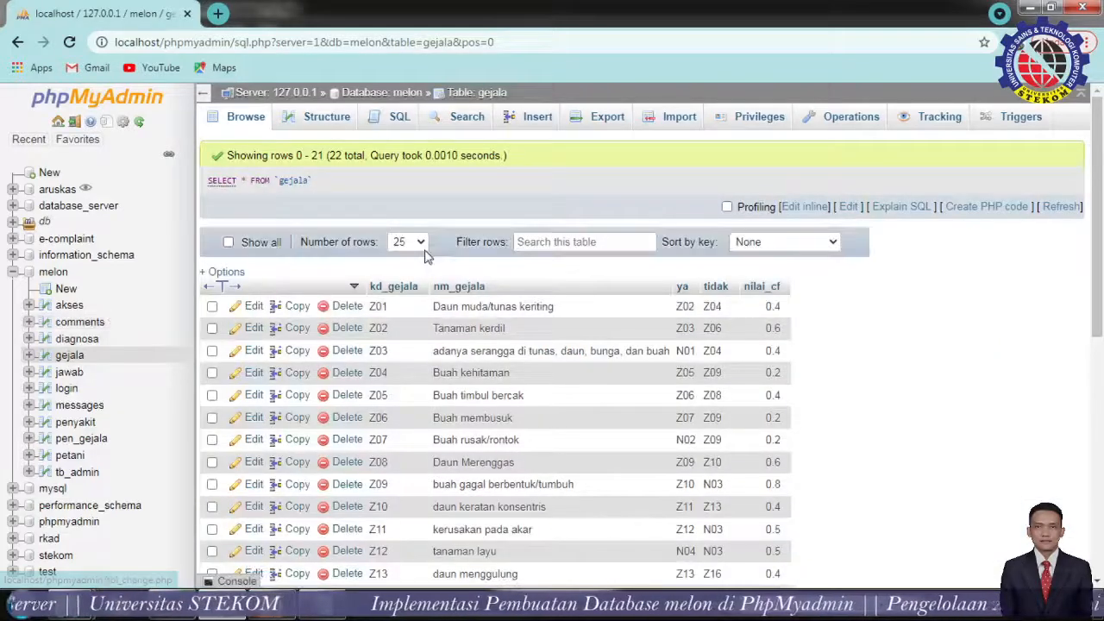
click(328, 120)
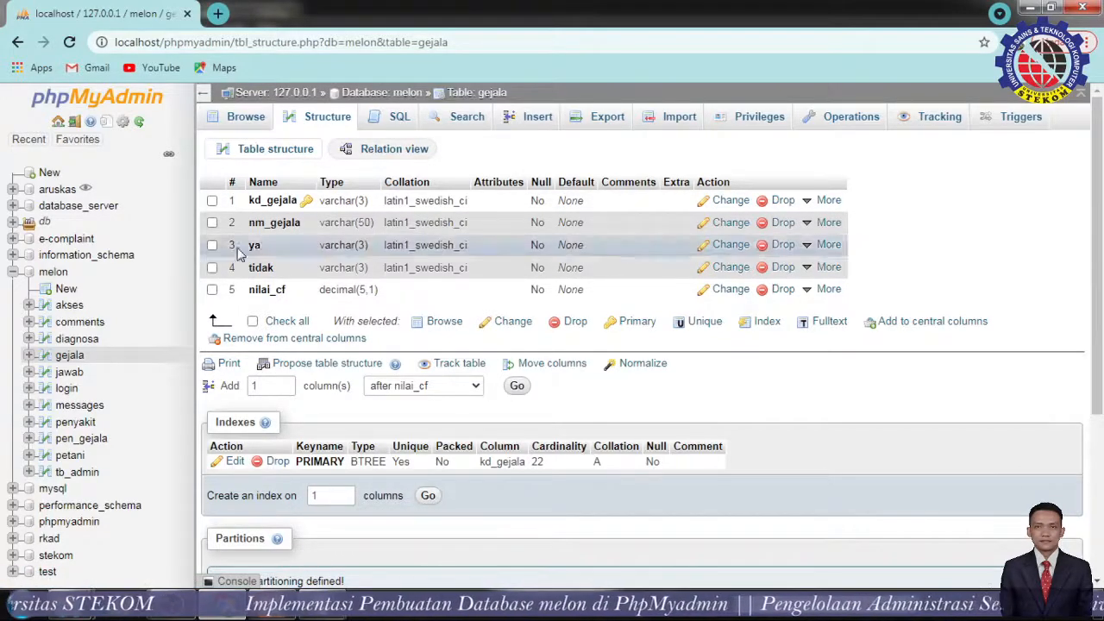
Explore gejala's Insert form fields, then show the SQL page prefilled with SELECT * FROM `gejala` WHERE 1.
click(399, 121)
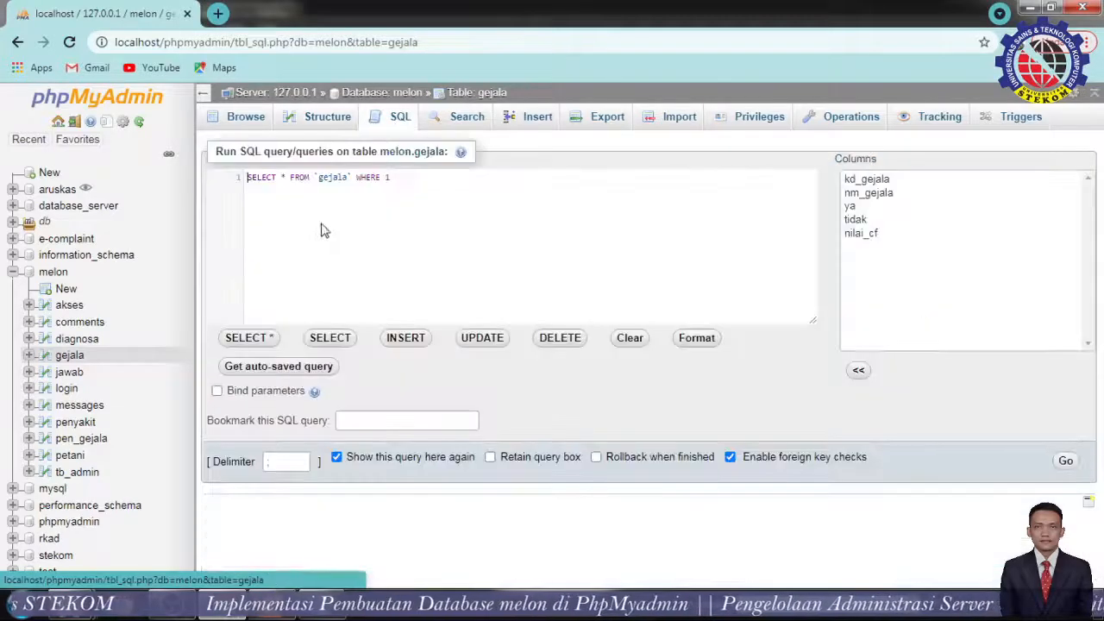
click(323, 119)
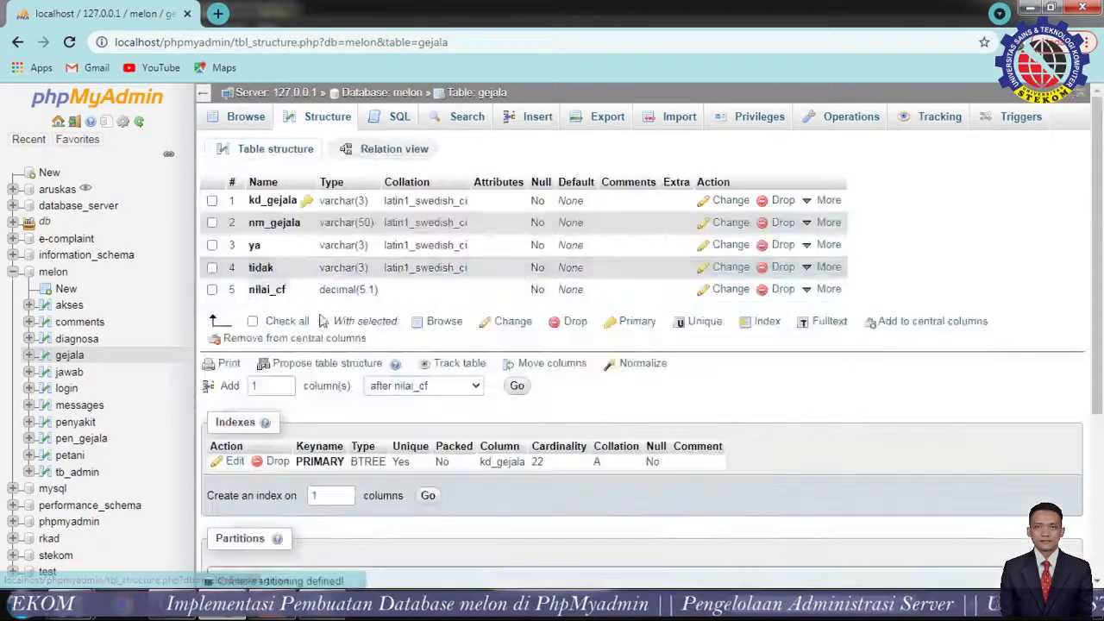
click(537, 118)
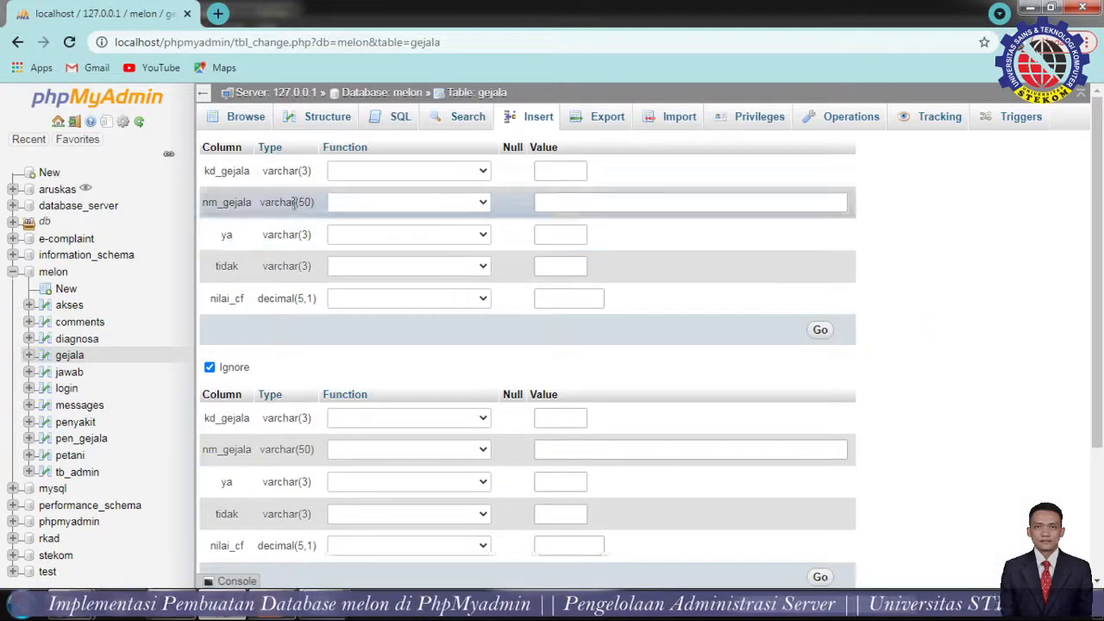
scroll(529, 374, down, 3)
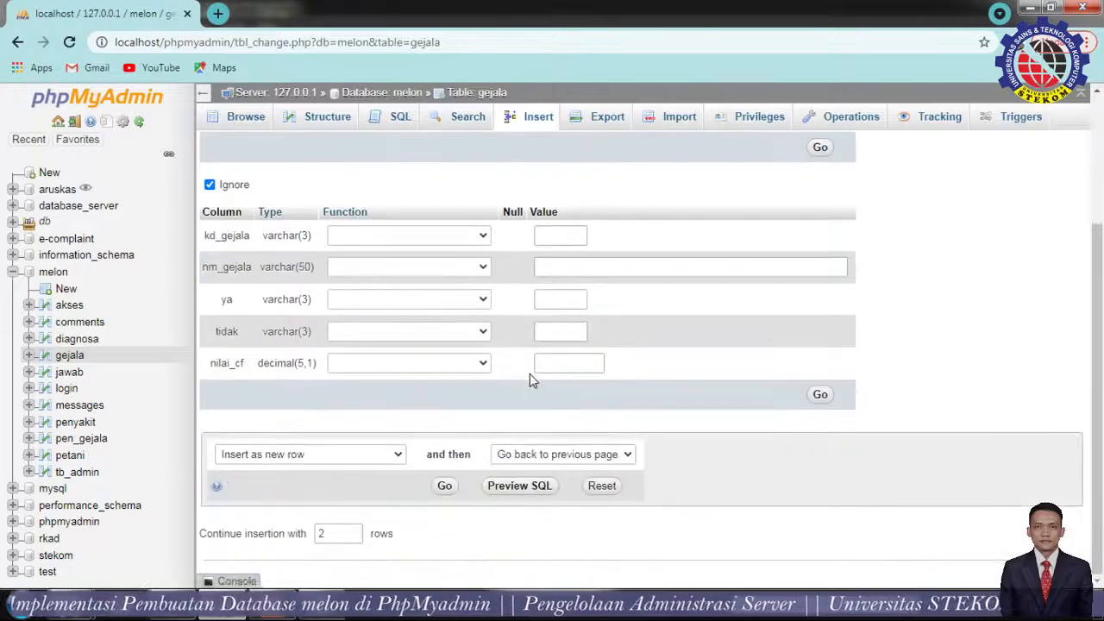
scroll(529, 375, up, 3)
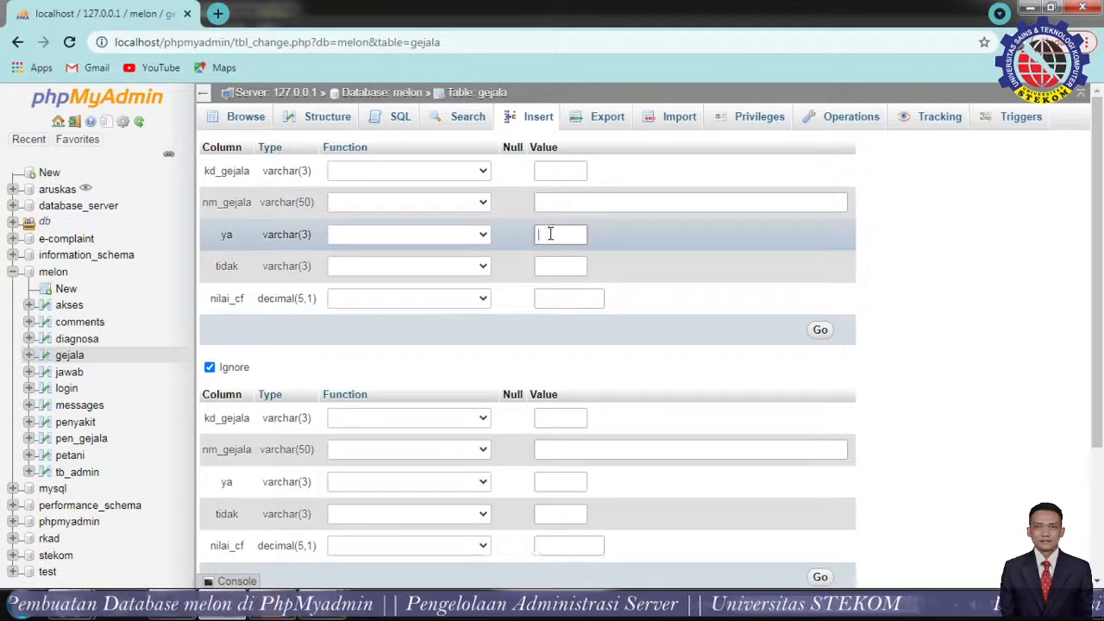
click(559, 300)
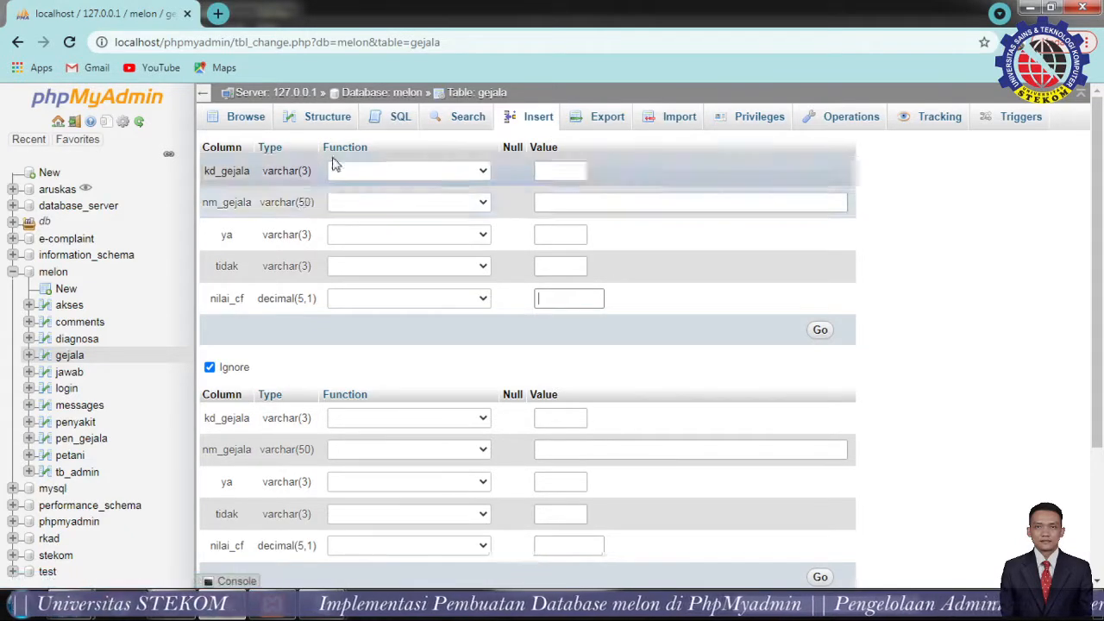
click(557, 176)
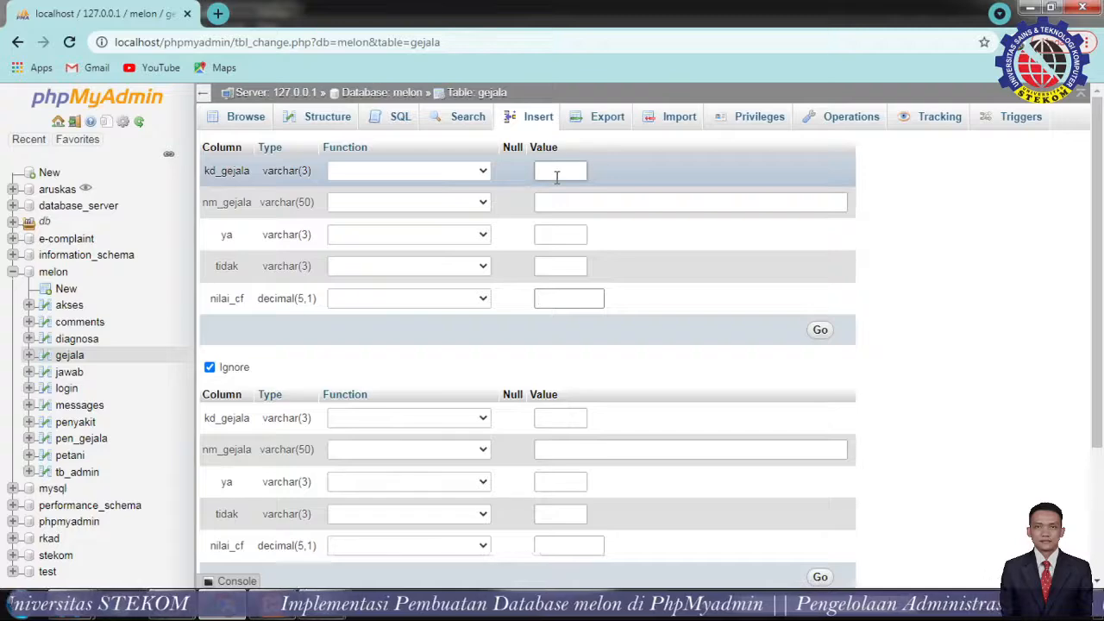
click(332, 120)
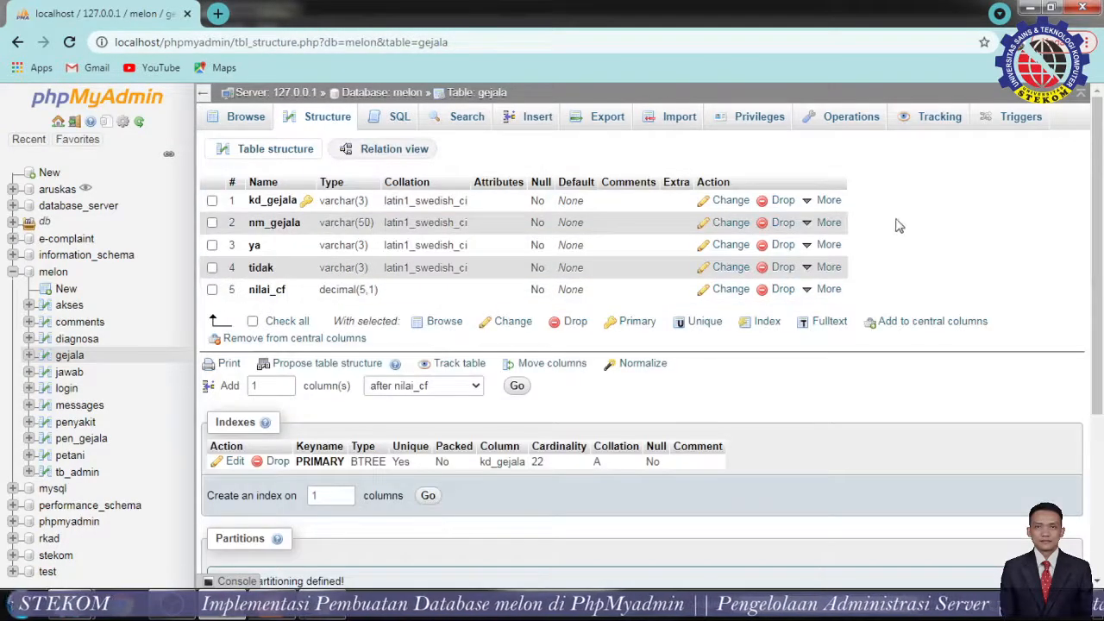
click(535, 121)
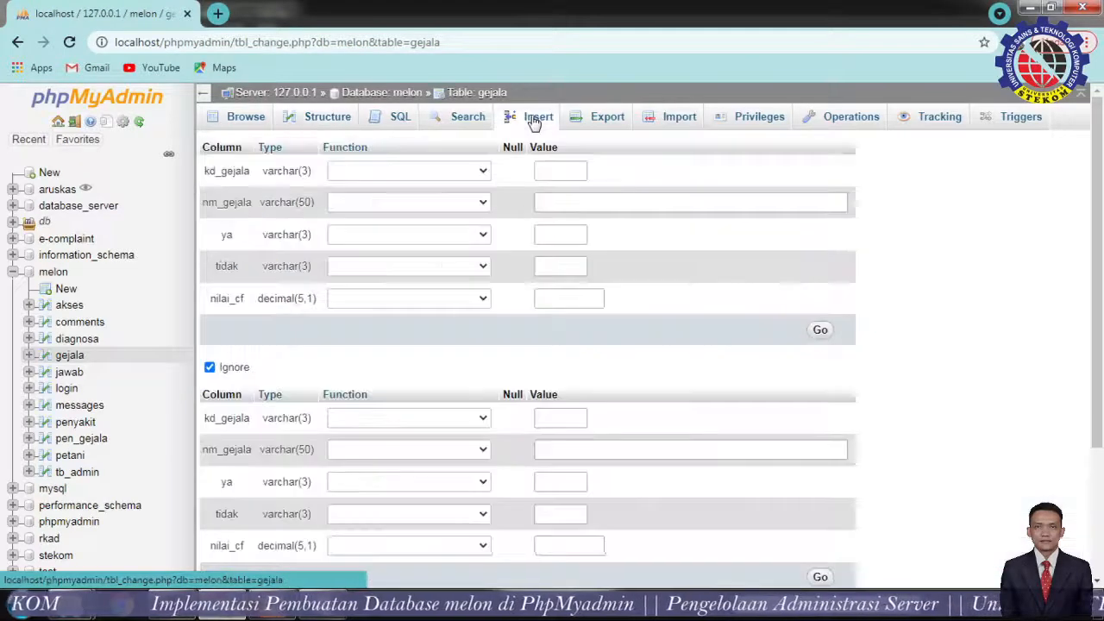
click(395, 123)
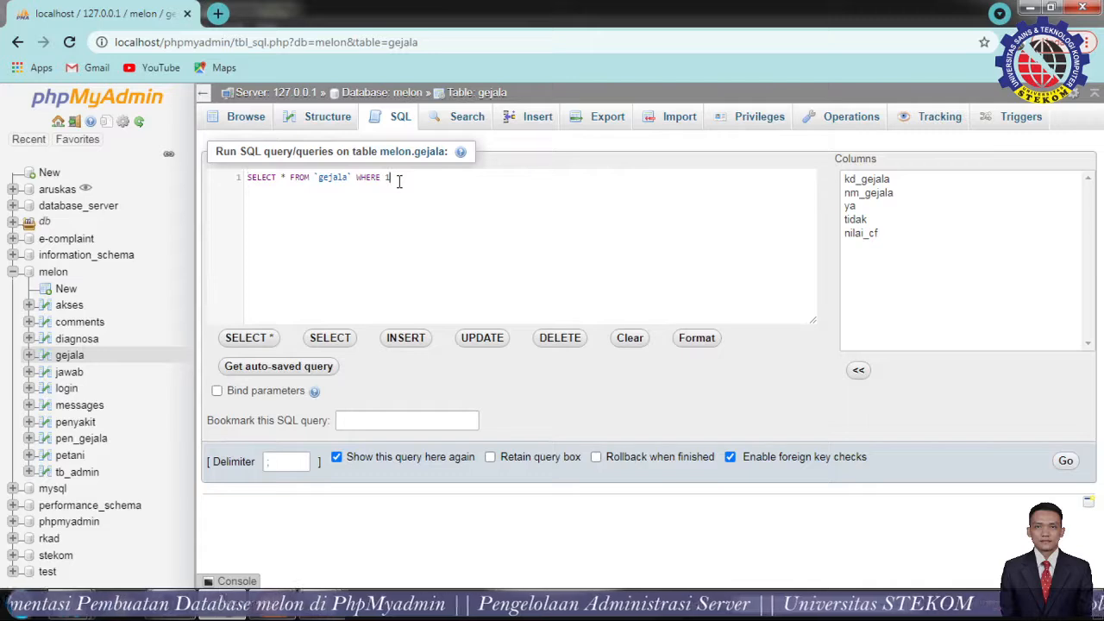
Try an INSERT template for gejala in the SQL box, cancelling the switch to the insert form.
key(Return)
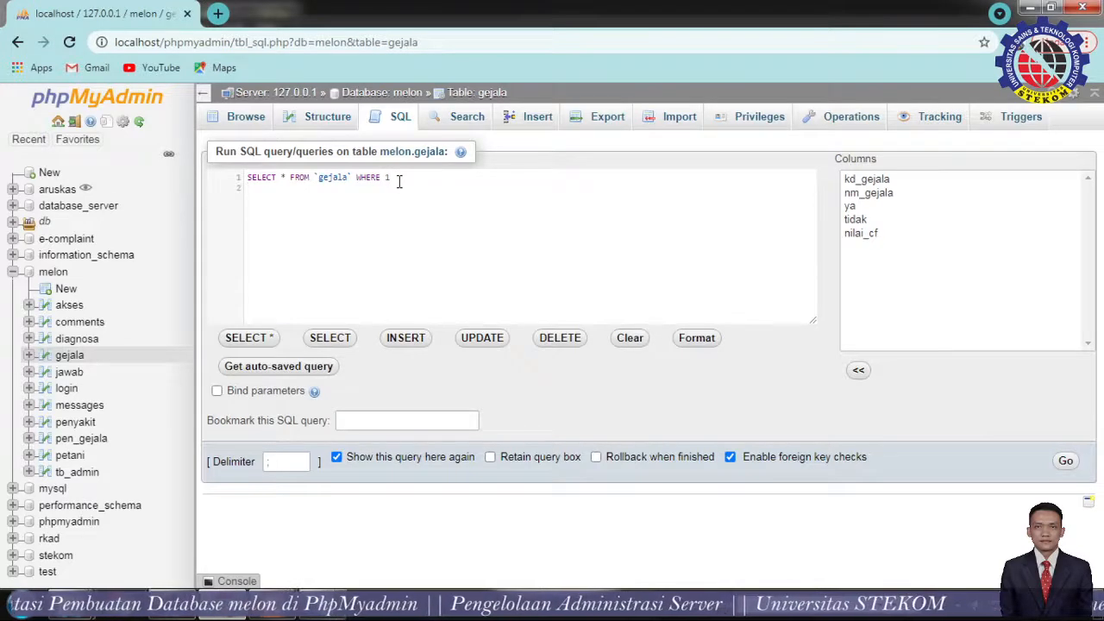
click(417, 339)
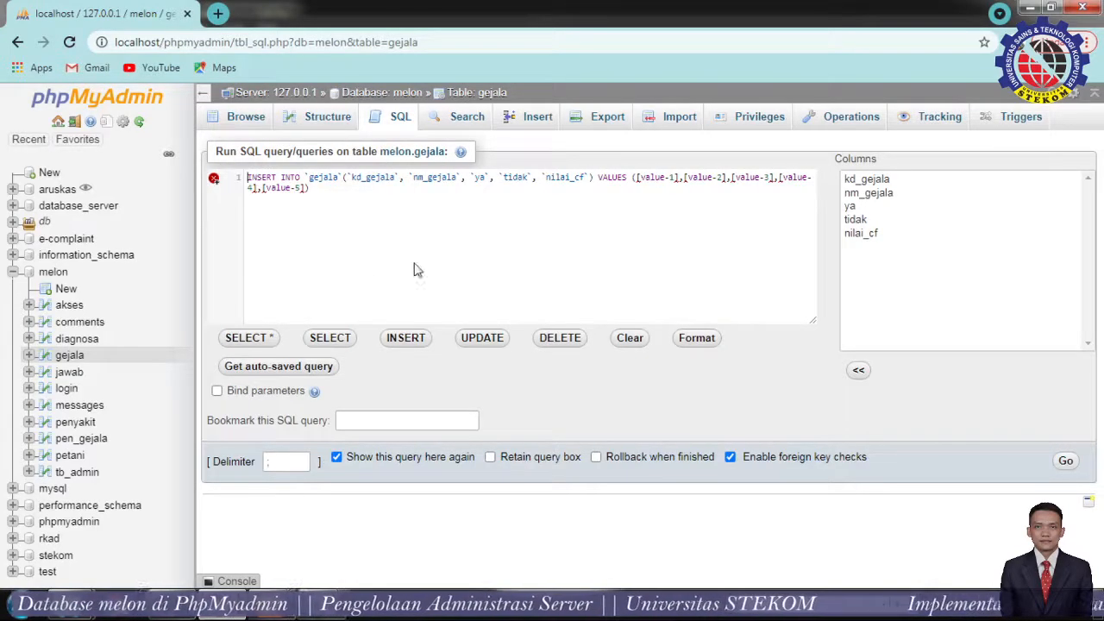
click(537, 130)
click(700, 155)
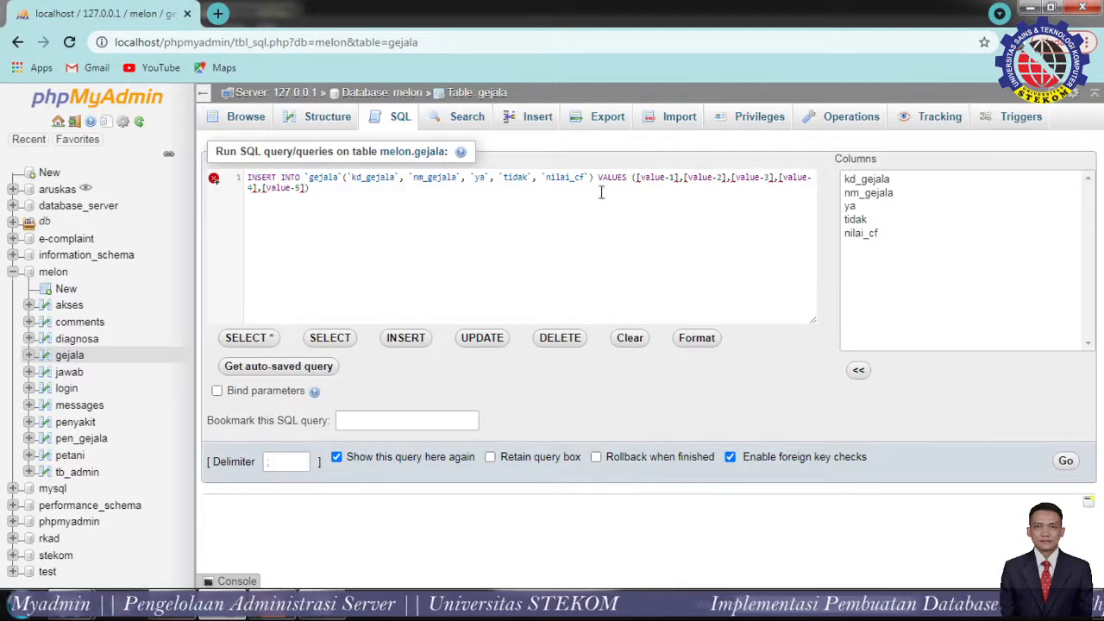
Restore the select-all gejala query, then go to the Search form, discarding the unsaved query.
click(264, 344)
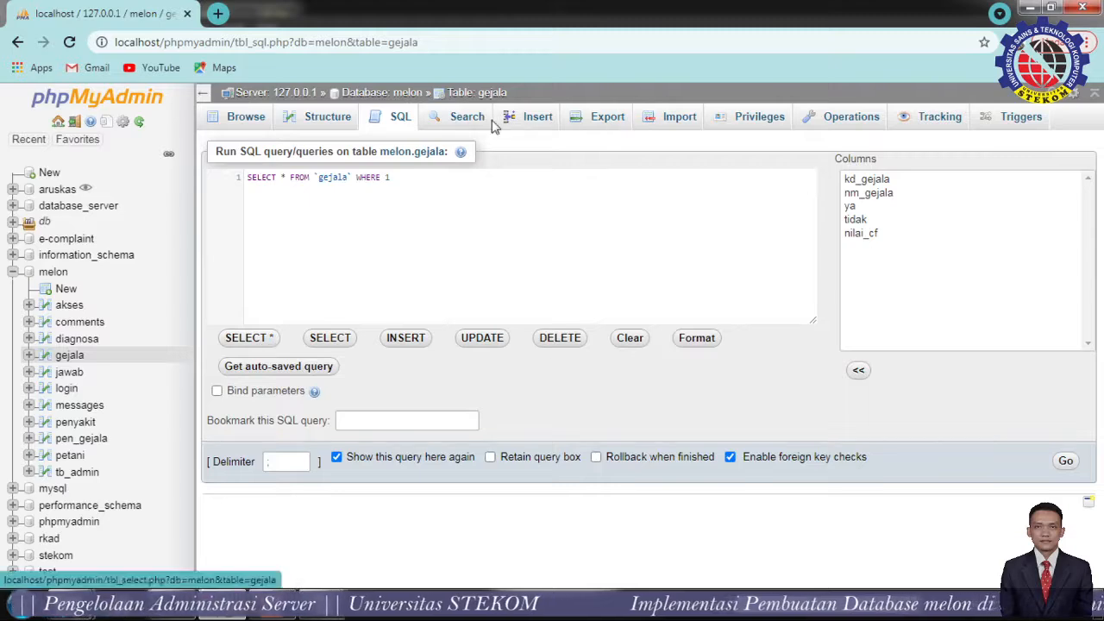
click(466, 122)
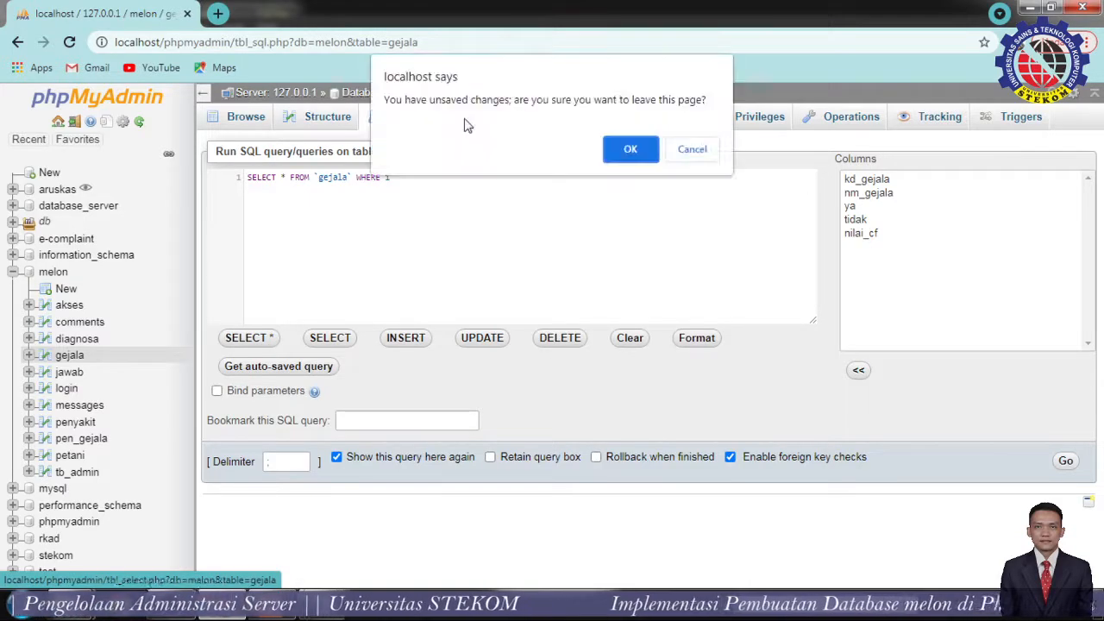
click(624, 155)
Bring up the gejala insert-row form and look over its fields, starting at kd_gejala.
click(544, 120)
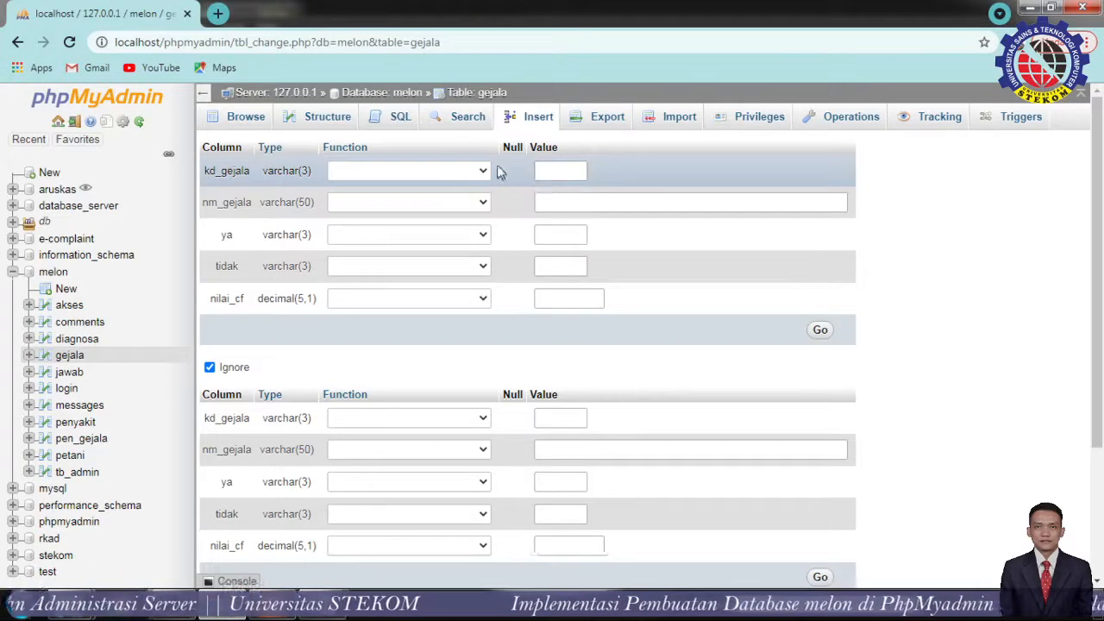
click(575, 169)
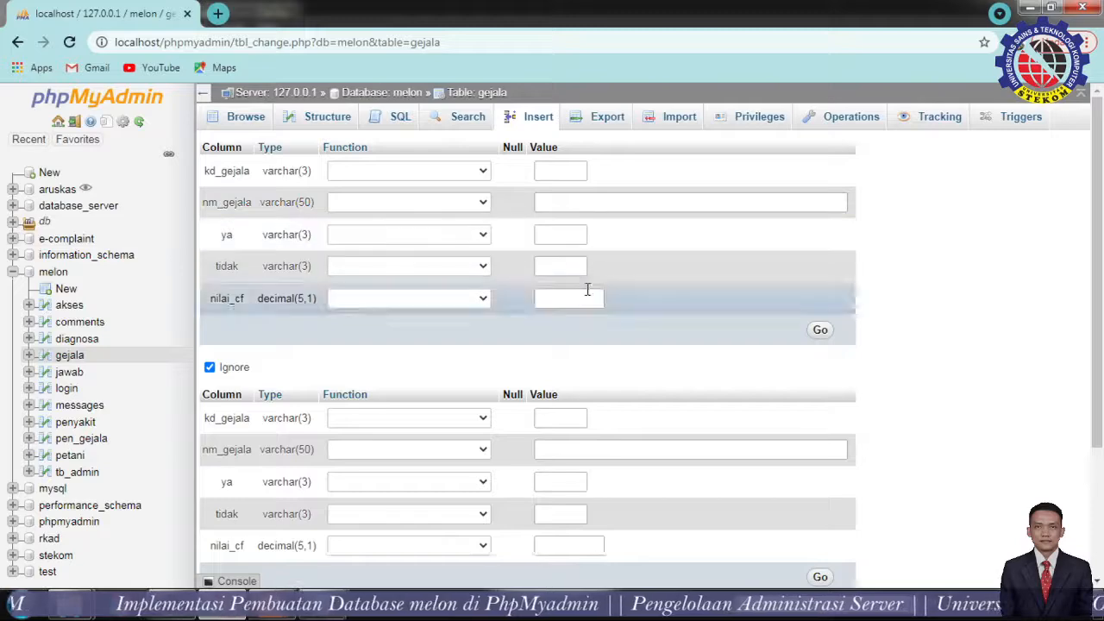
scroll(685, 345, down, 2)
scroll(684, 345, up, 2)
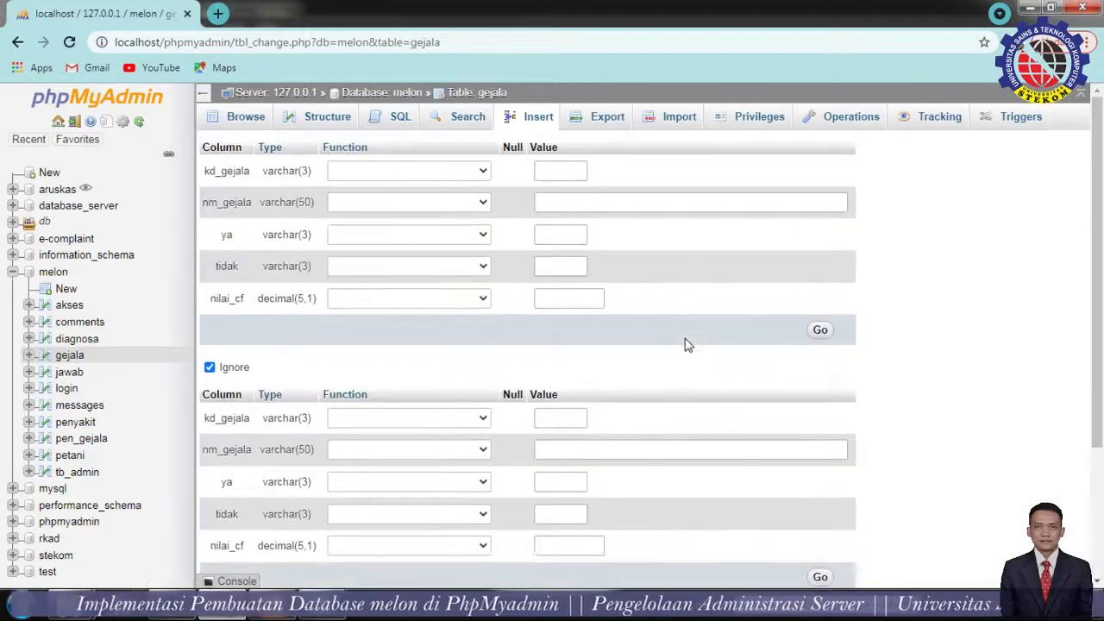
Check the jawab table's rows, structure and insert form, then list the login table's two accounts.
click(72, 378)
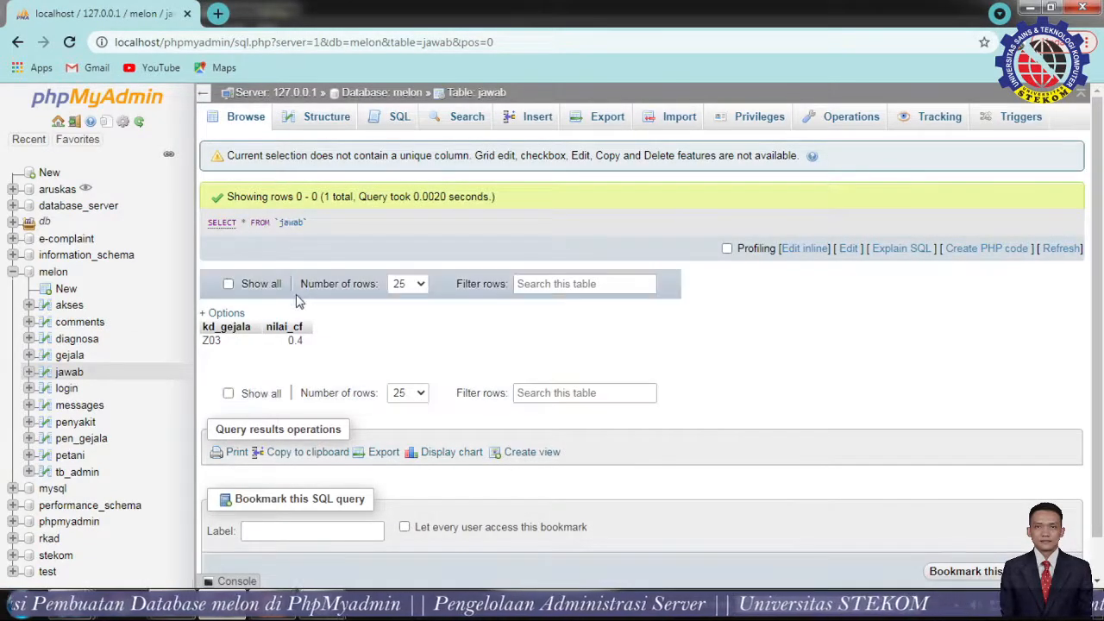
click(321, 117)
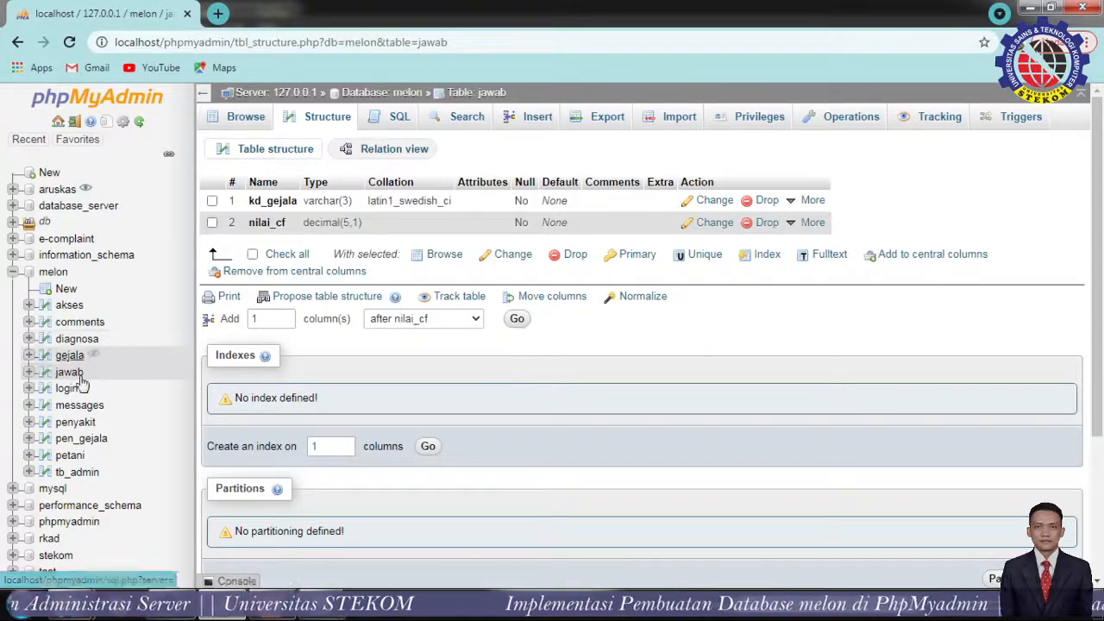
click(539, 119)
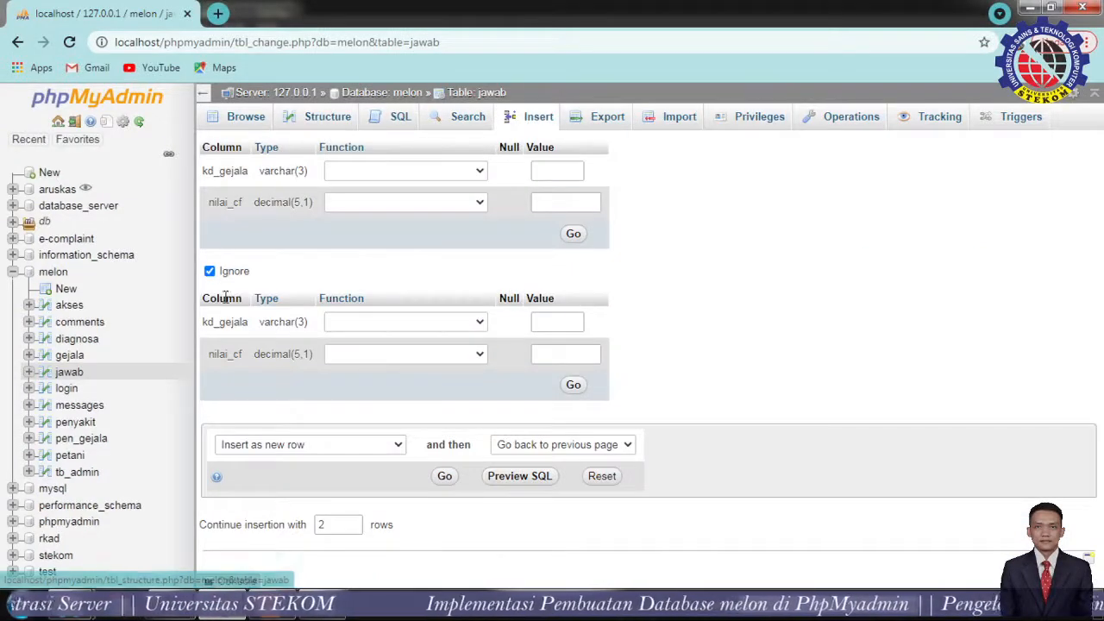
click(65, 389)
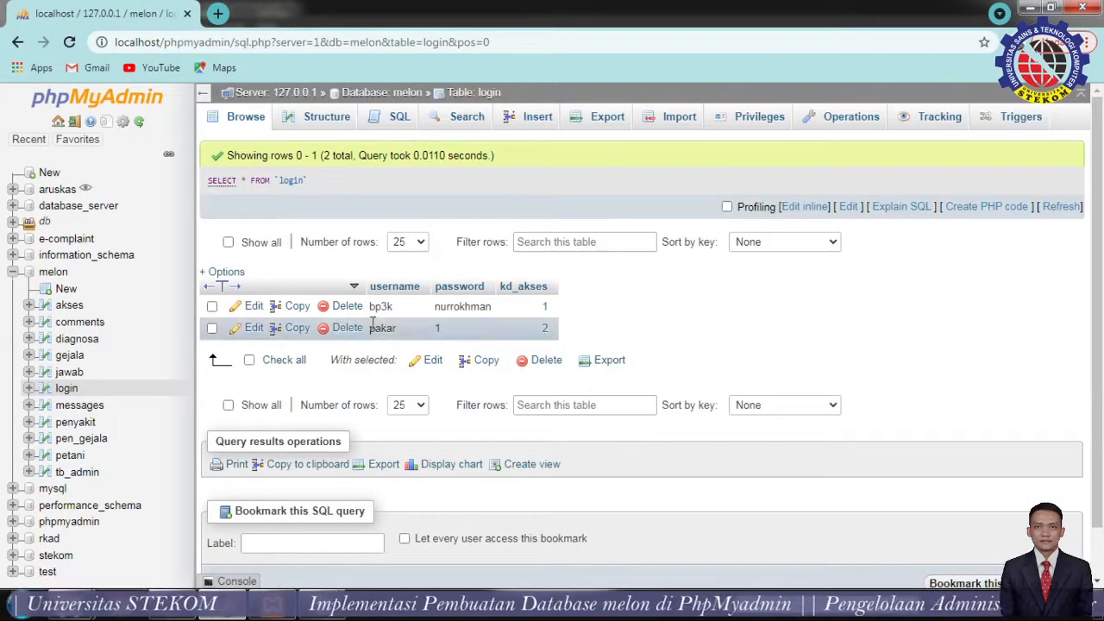
click(321, 123)
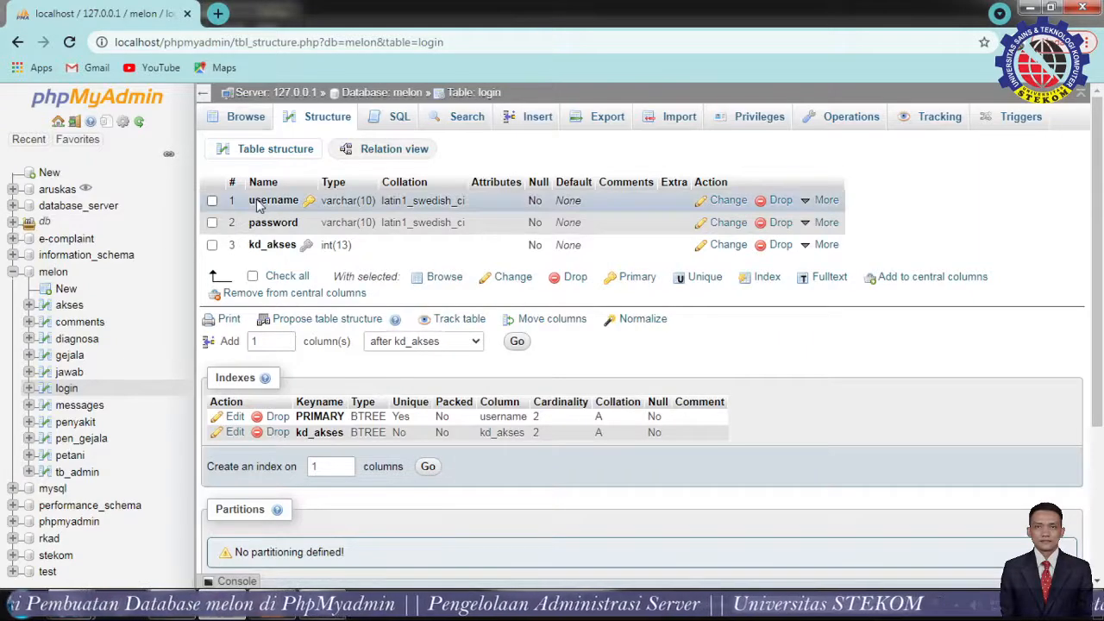
click(242, 116)
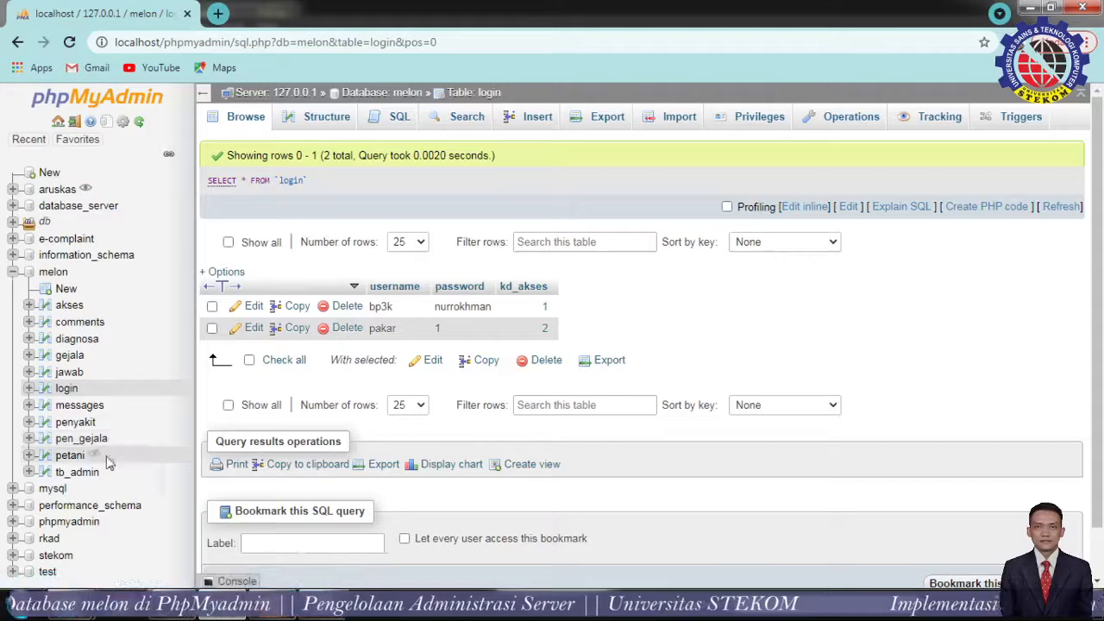
Check the four messages columns (msg_id, message, nama, created_at), then return to its 10 rows.
click(73, 405)
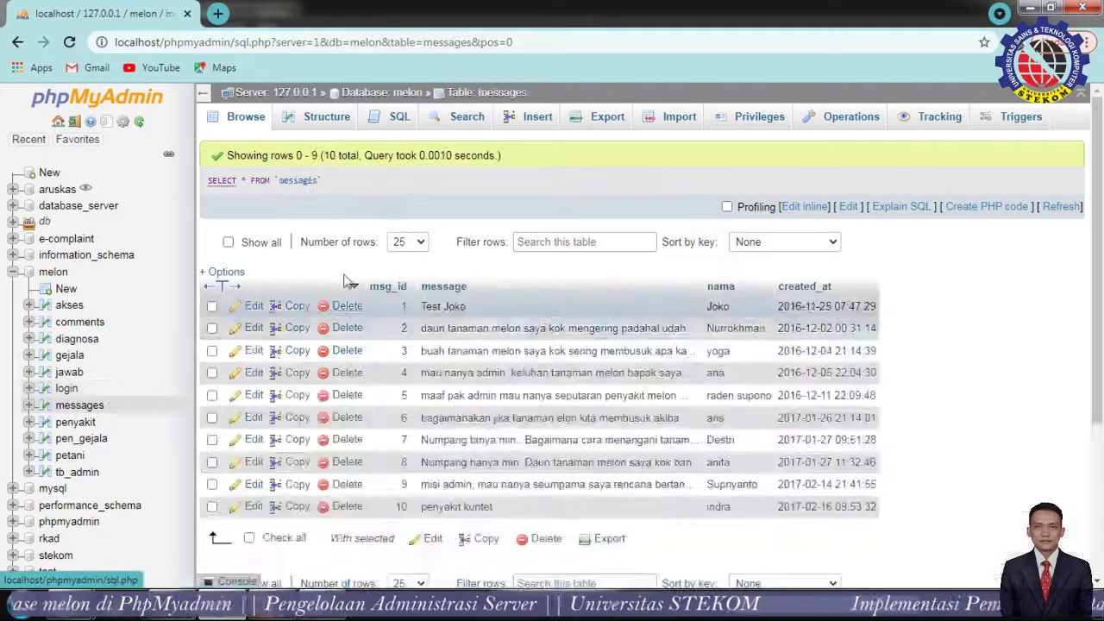
click(320, 125)
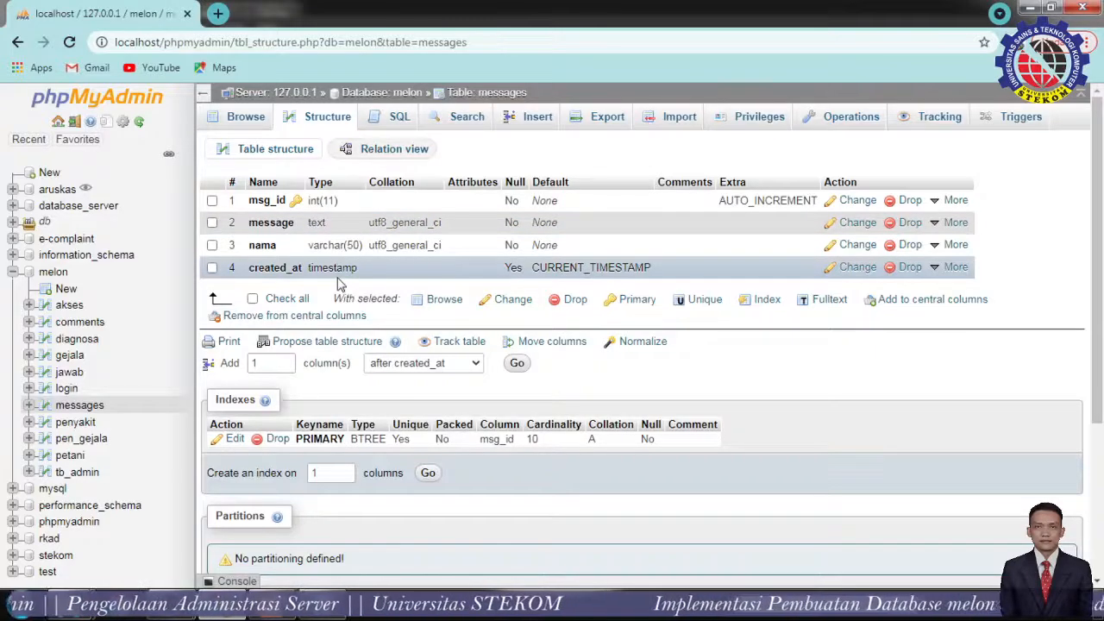
click(234, 116)
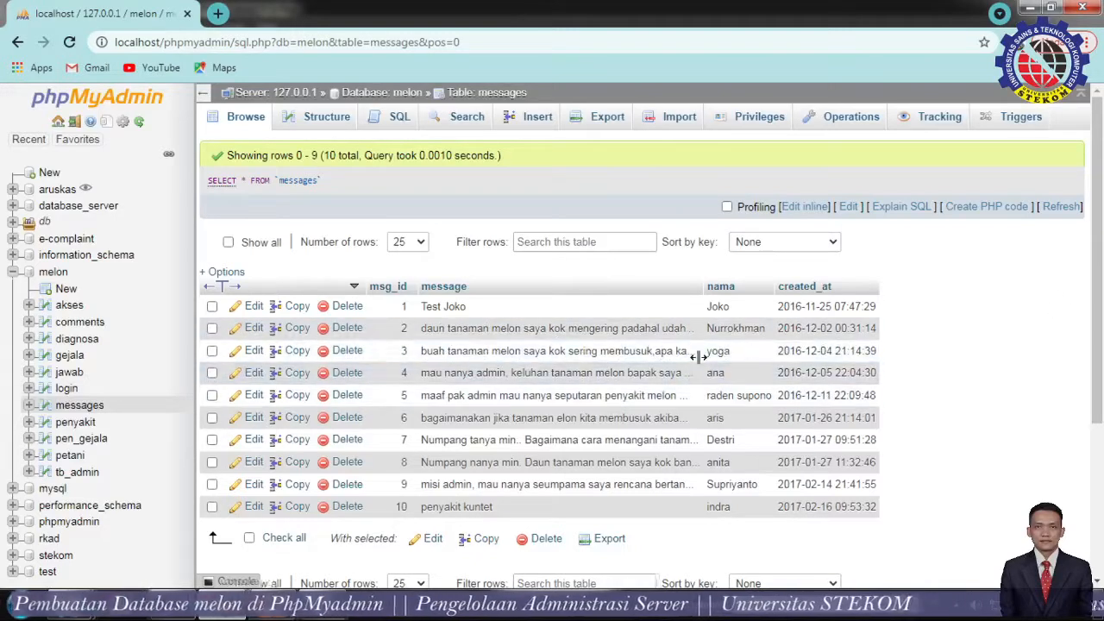
Read the third message's full text in the inline editor unchanged, then view the messages structure.
double_click(618, 354)
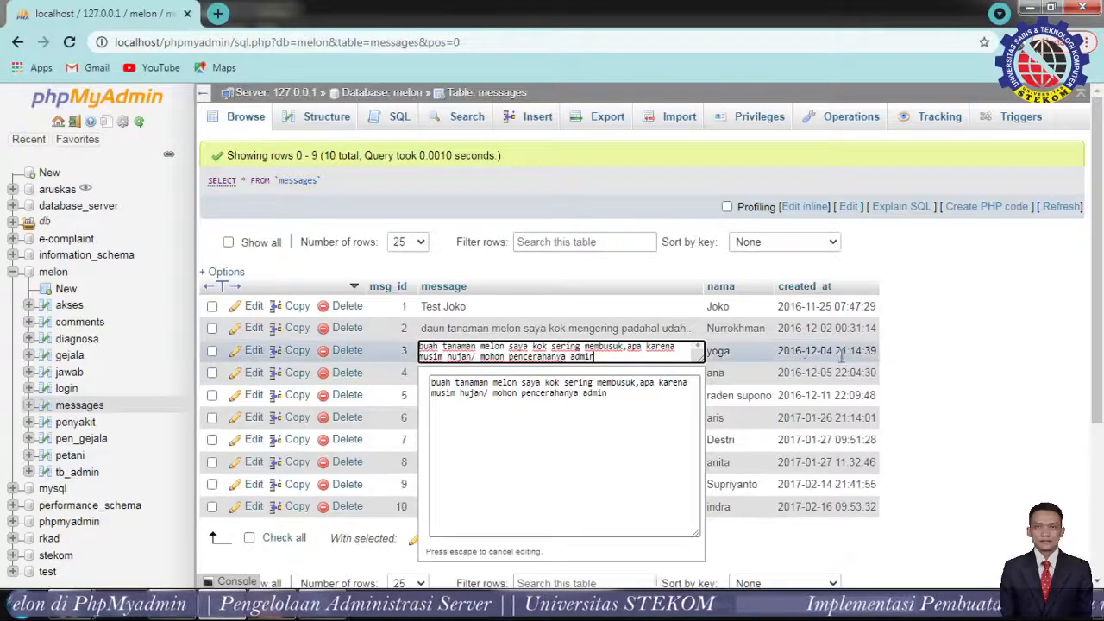
click(941, 360)
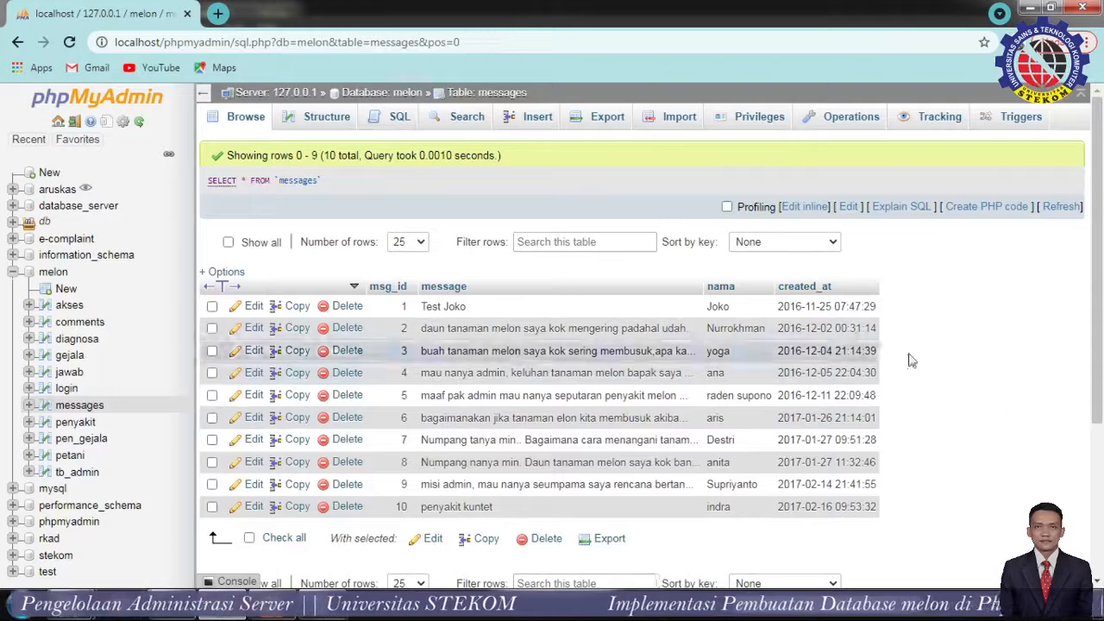
click(327, 117)
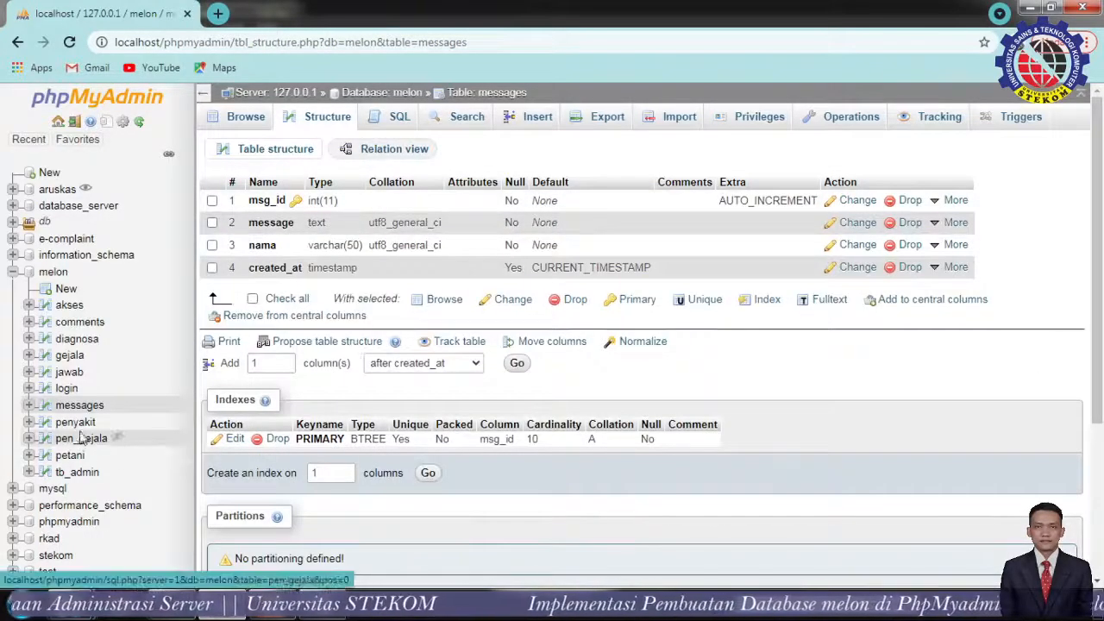
Look at the penyakit table's nine diseases N00–N08, then list the pen_gejala rows.
click(76, 423)
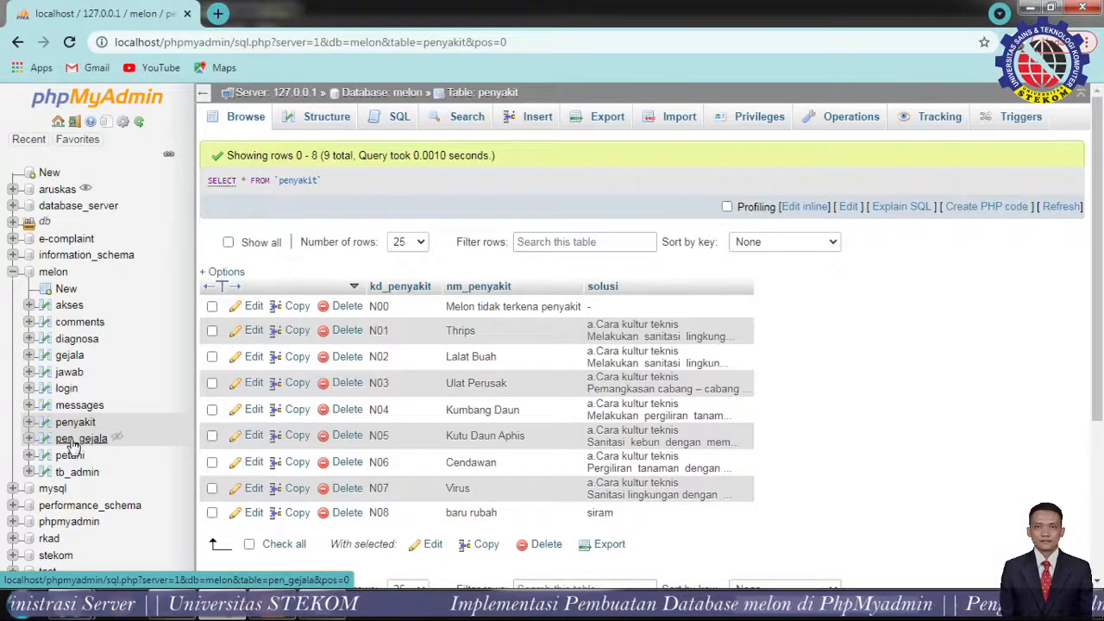
click(79, 441)
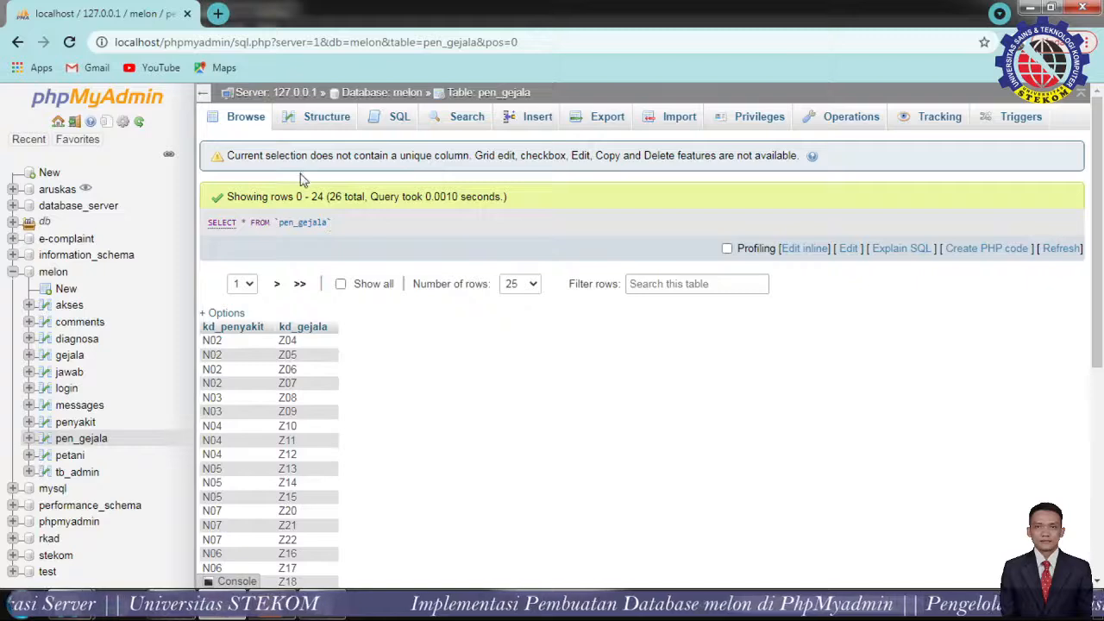
Check the pen_gejala code columns and scroll its rows, then list the 19 petani farmers.
click(312, 127)
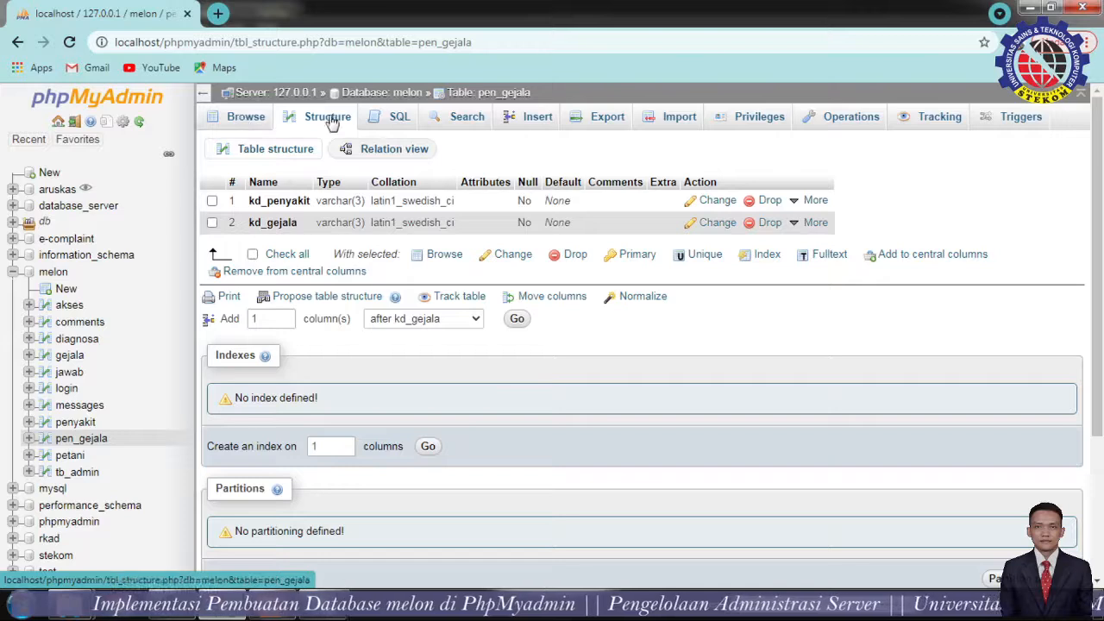
click(234, 125)
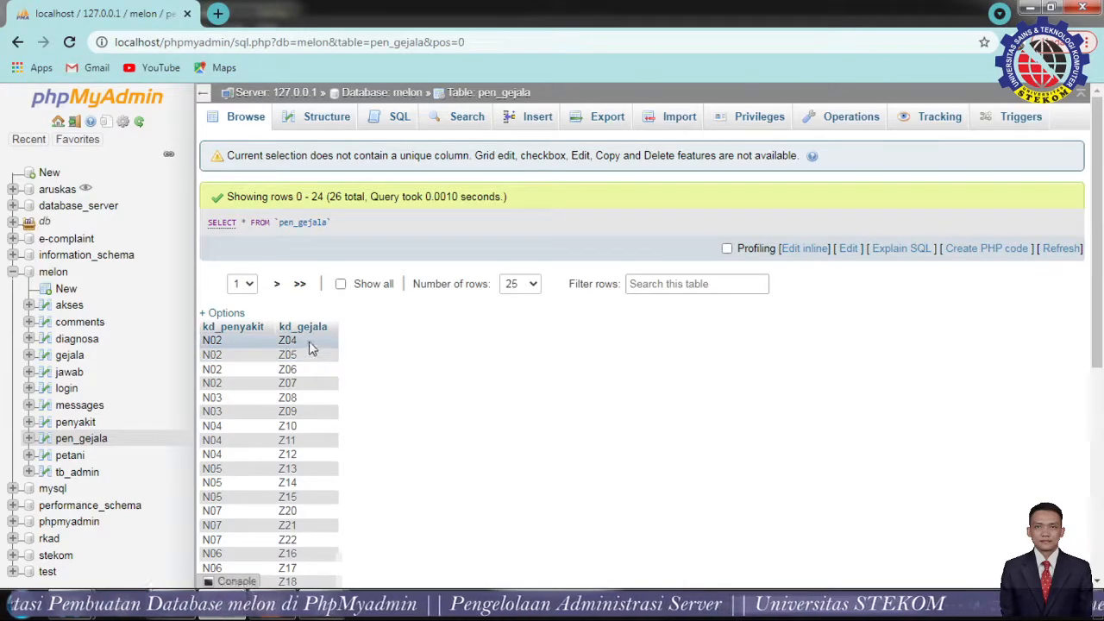
scroll(331, 399, down, 1)
scroll(331, 398, down, 4)
scroll(336, 414, up, 5)
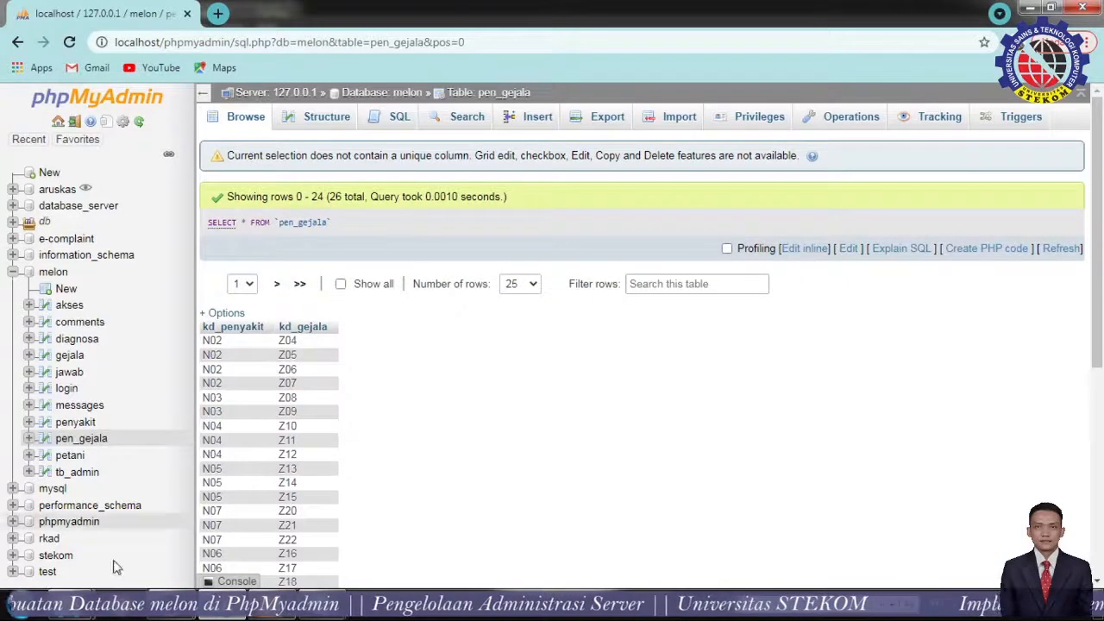
click(69, 456)
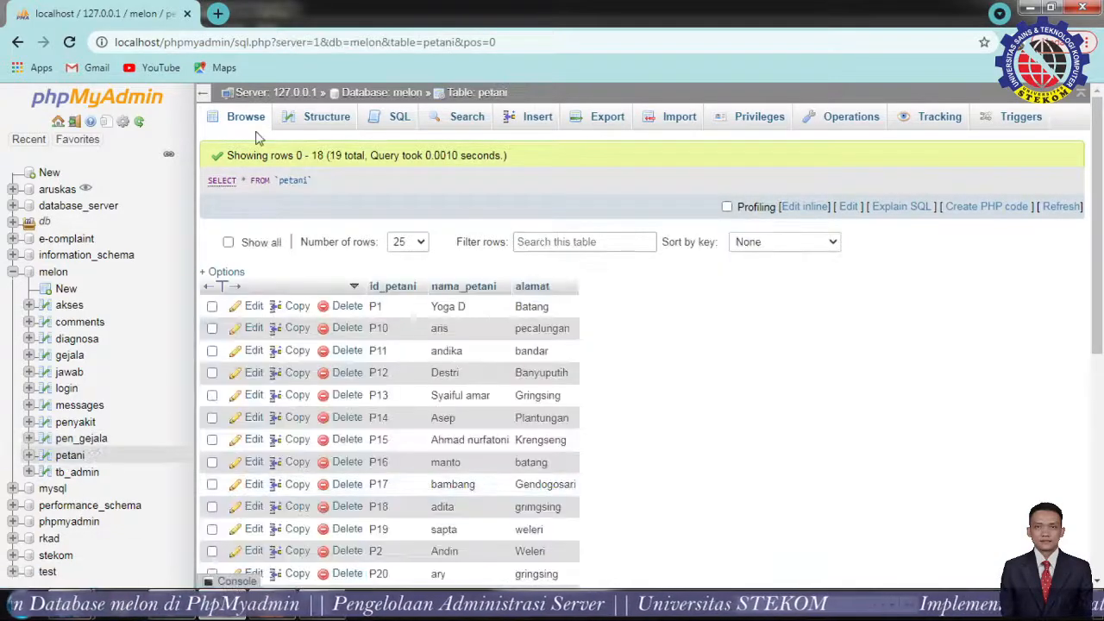
Show the petani structure, highlighting nama_petani's VARCHAR length of 20, and open that column for editing.
click(312, 121)
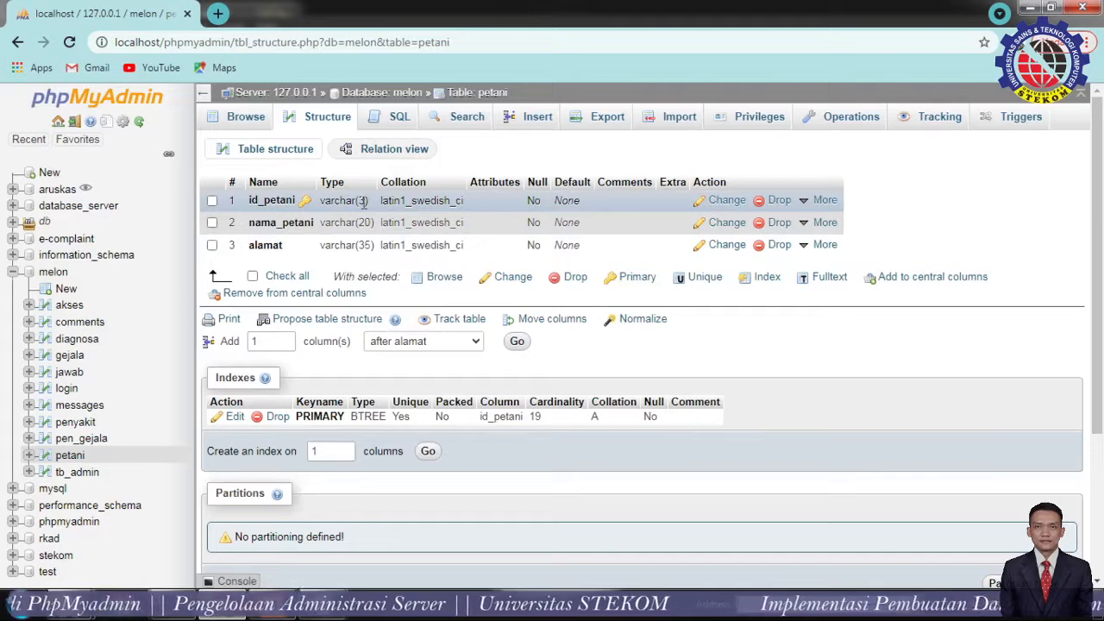
drag(327, 226, 360, 227)
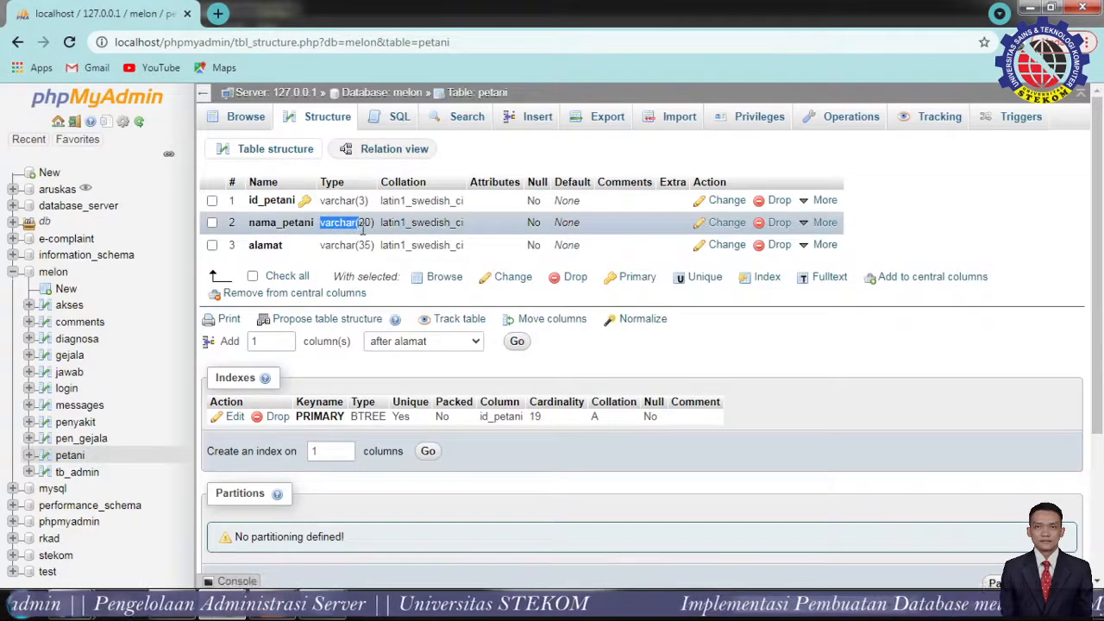
click(370, 226)
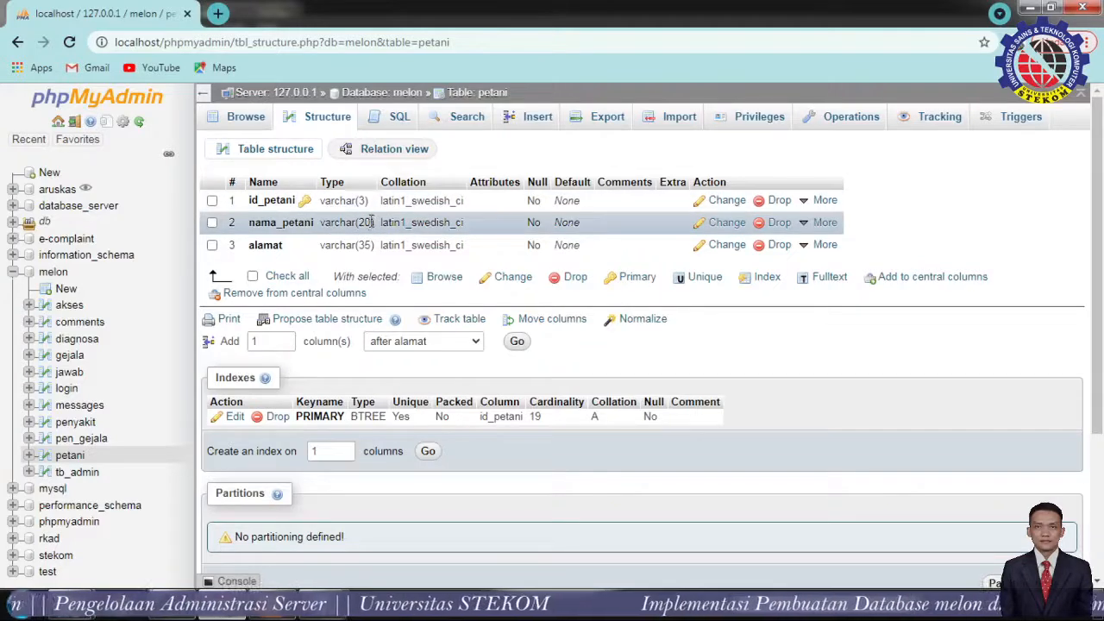
double_click(372, 223)
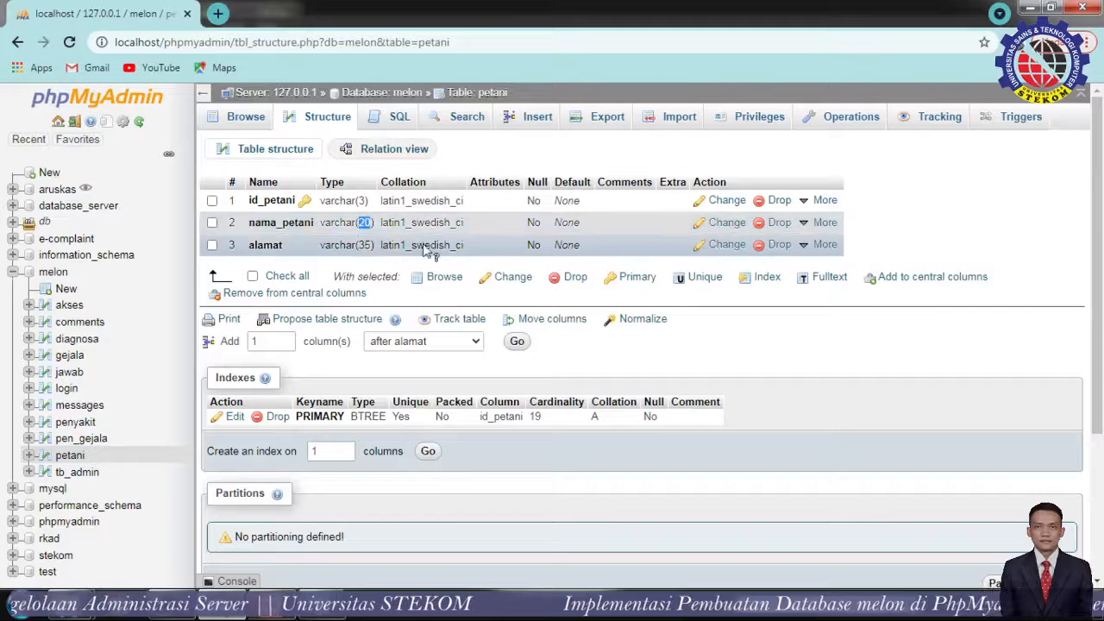
click(723, 222)
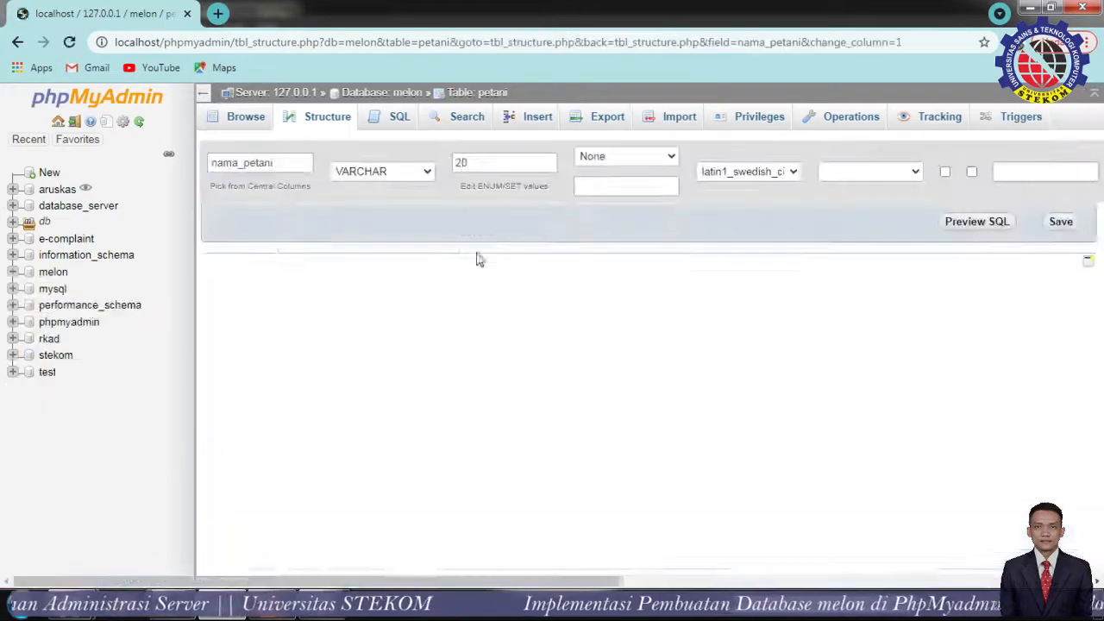
Change nama_petani's length from 20 to 50 and save it.
drag(475, 214, 457, 211)
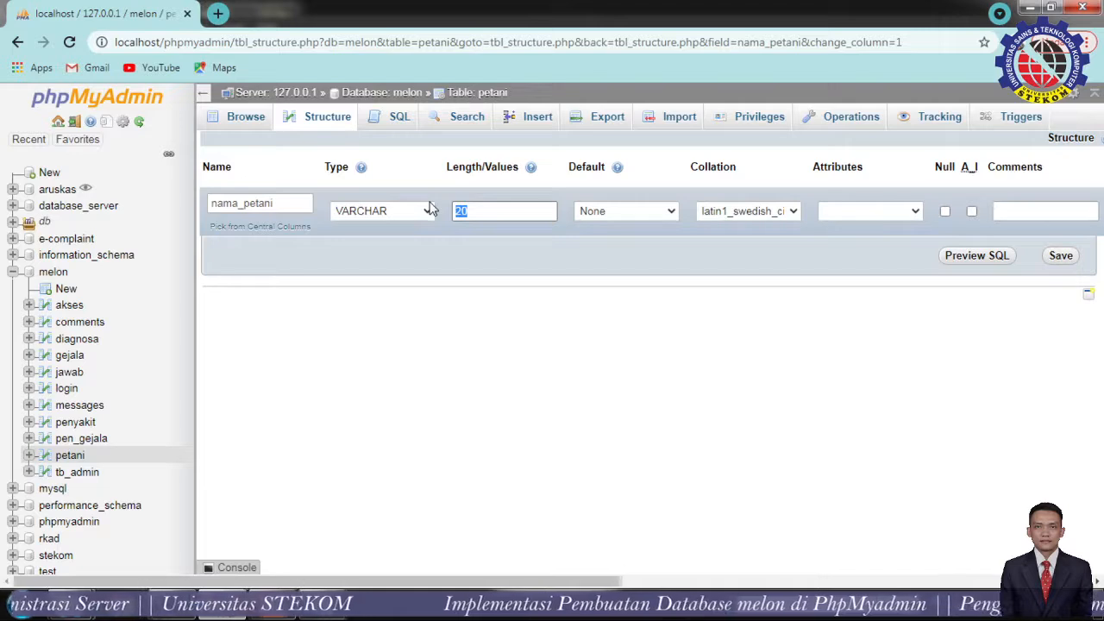
text(50)
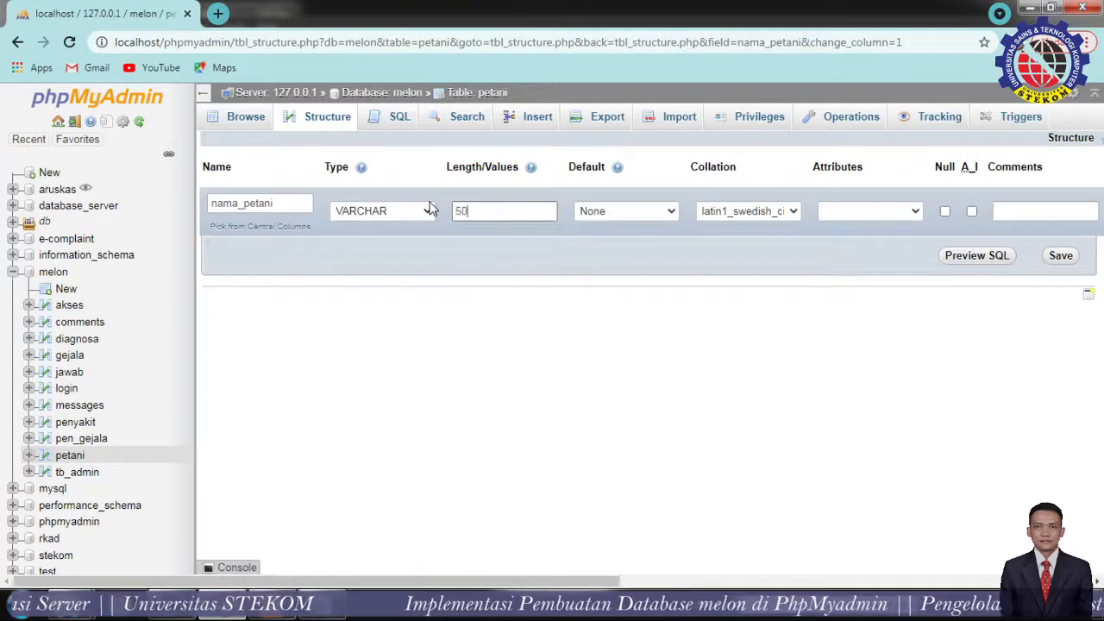
click(1055, 254)
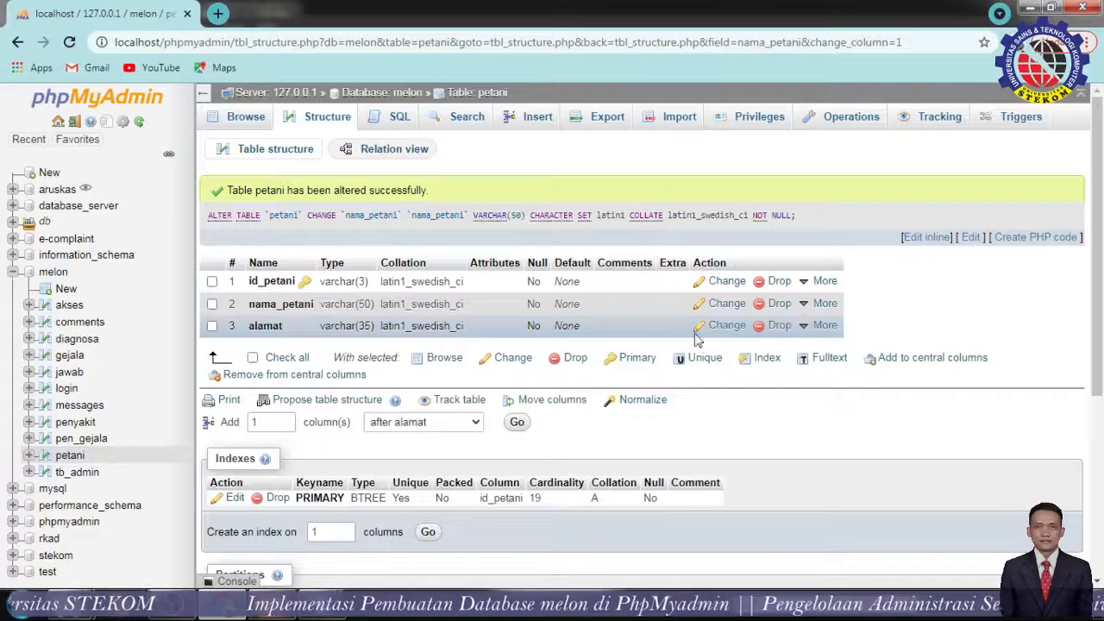
Change the alamat column's length from 35 to 50 and save it.
click(727, 331)
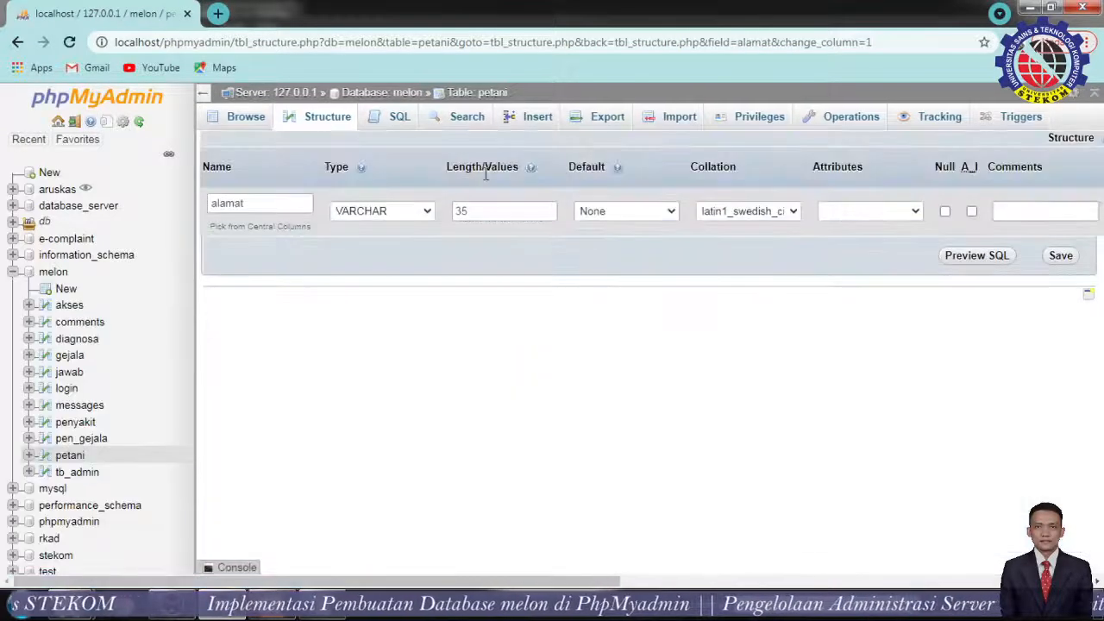
drag(473, 211, 439, 213)
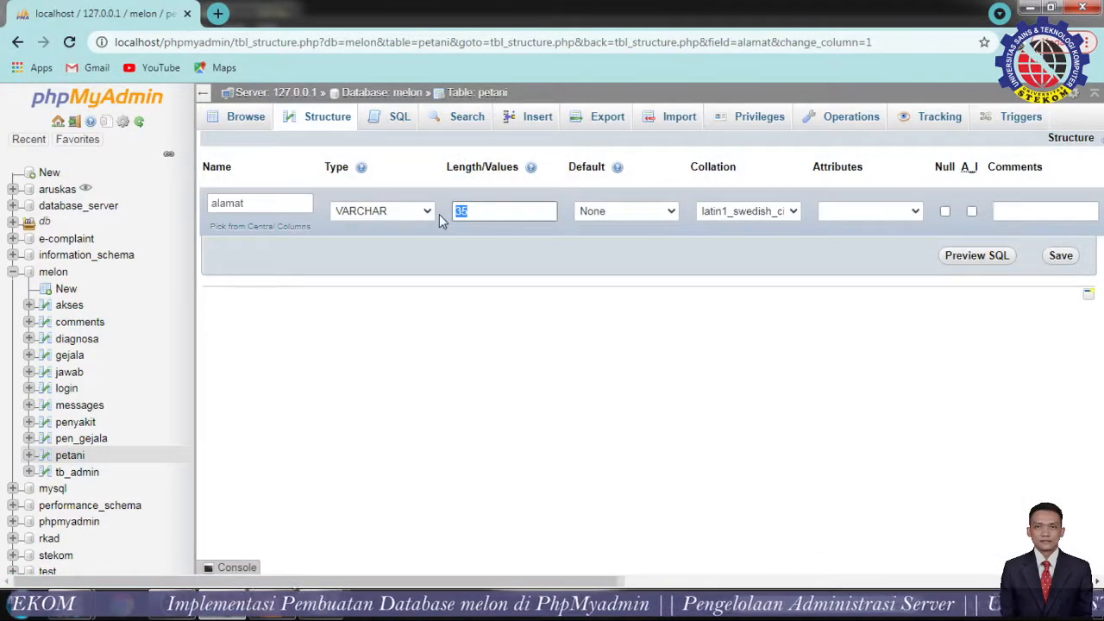
text(50)
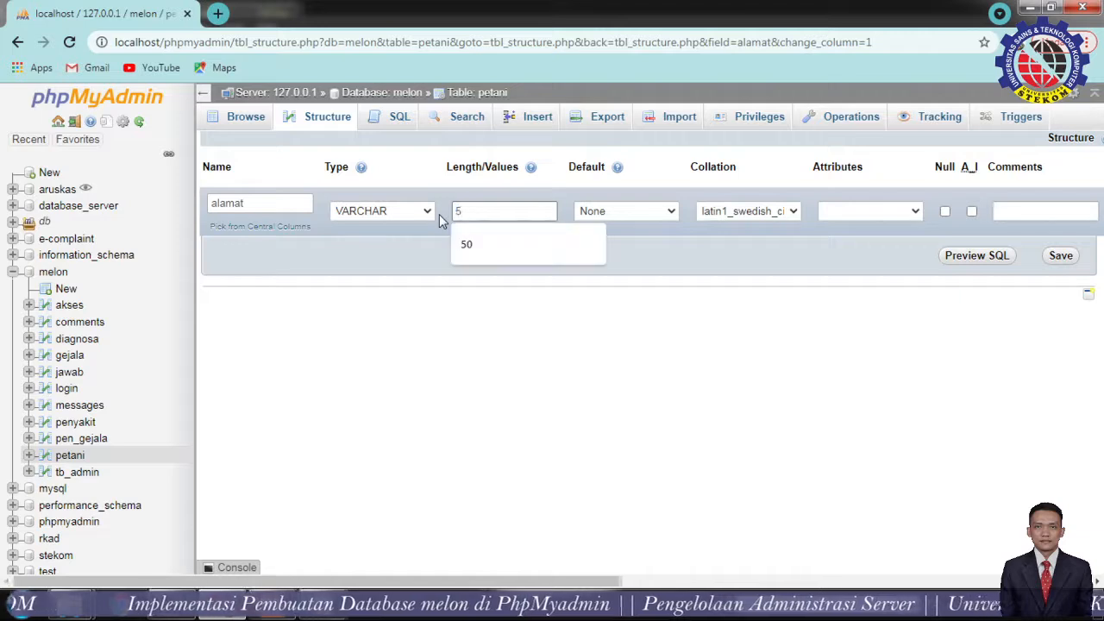
click(1060, 256)
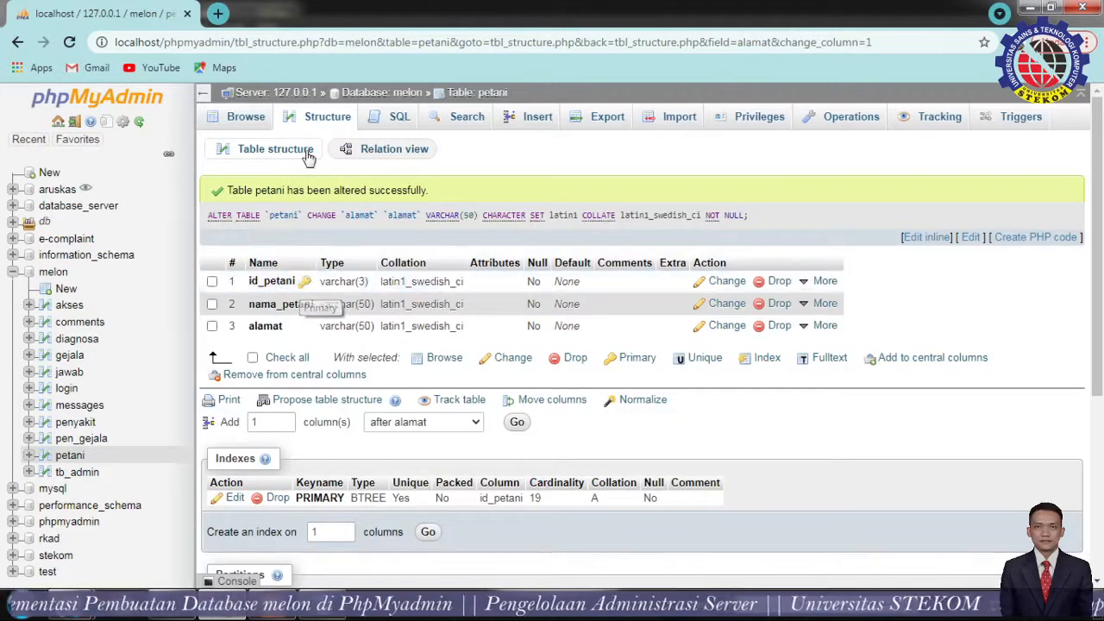
Browse the petani rows to confirm all 19 farmers are intact after widening the columns.
click(241, 128)
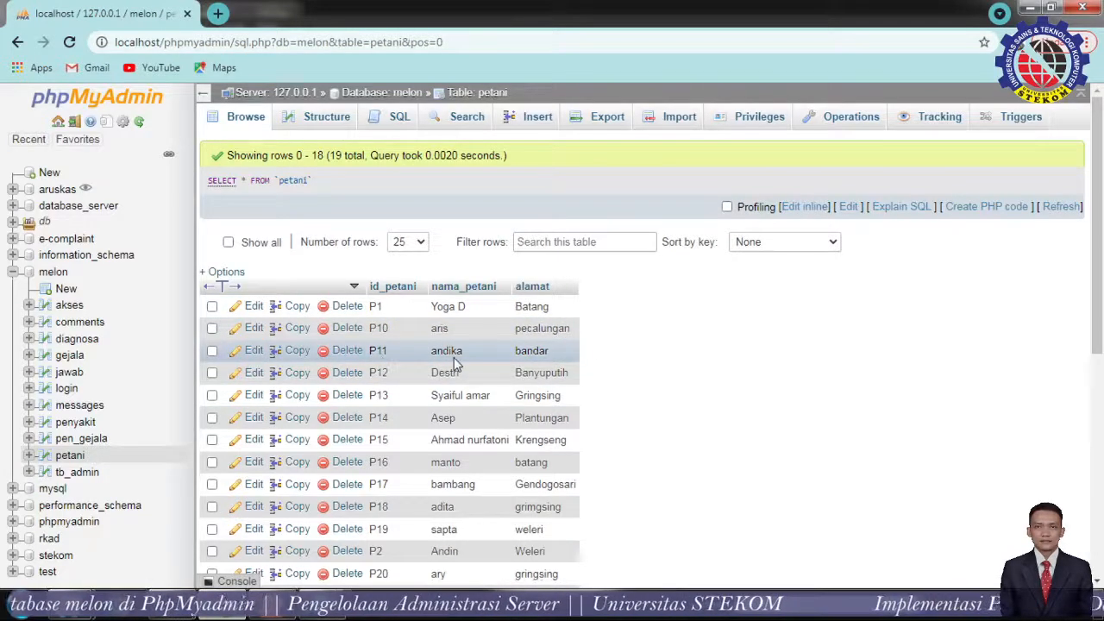
scroll(478, 382, down, 3)
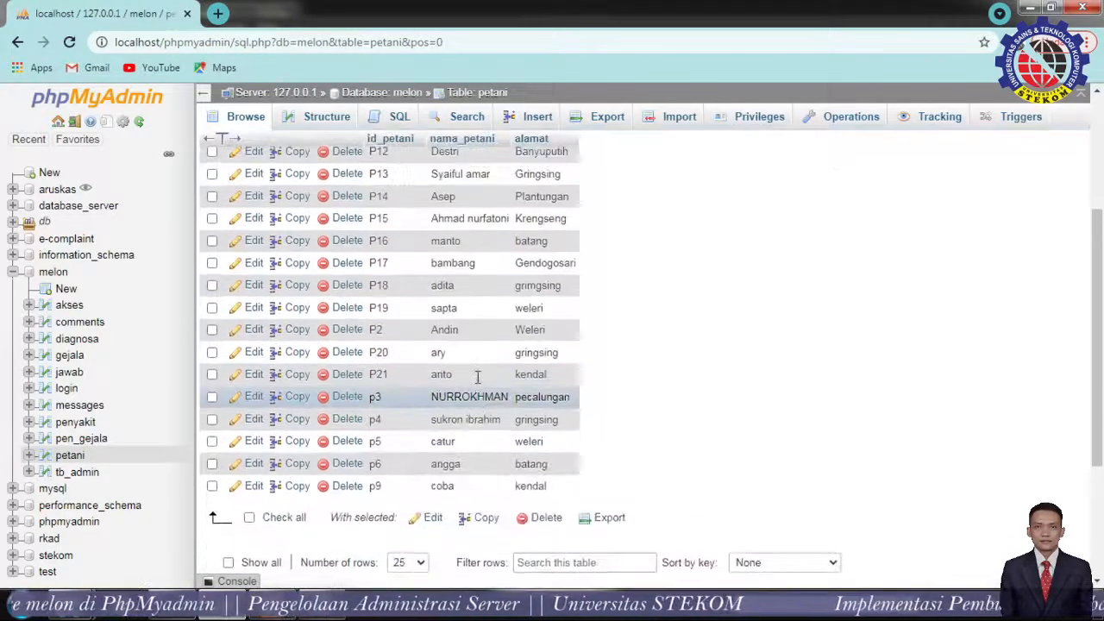
scroll(479, 382, up, 3)
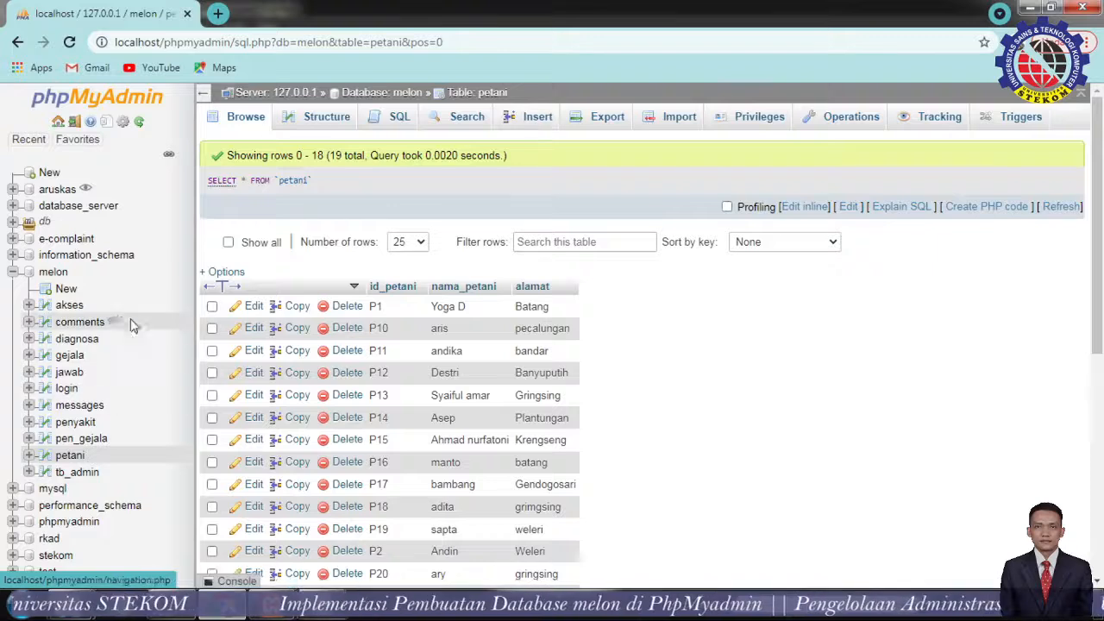
Look over the petani table's insert form, including the alamat value field.
click(538, 118)
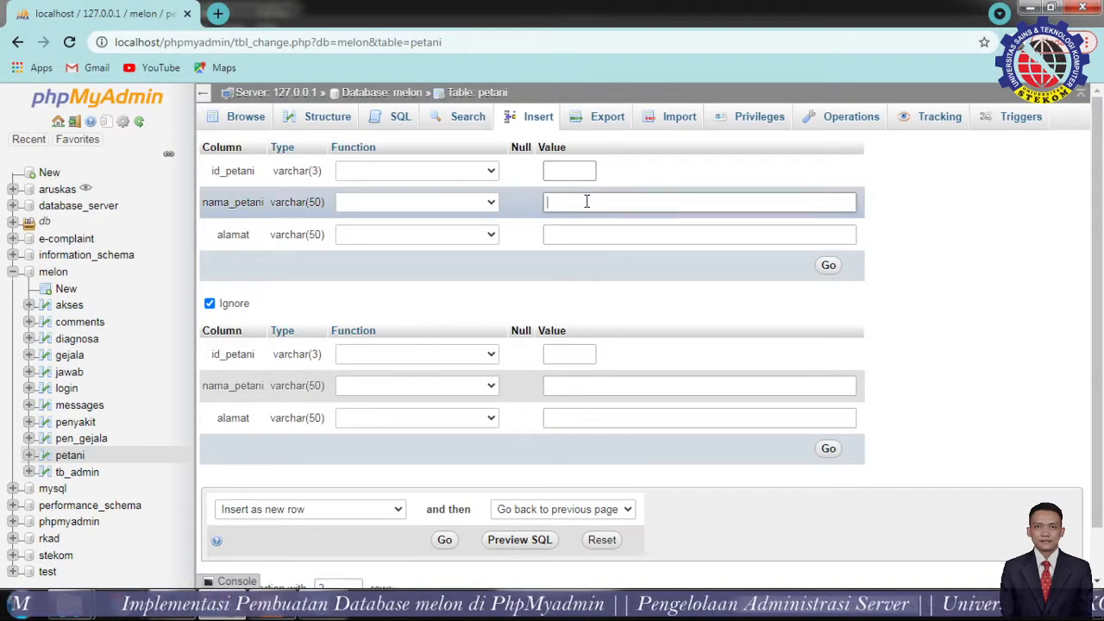
click(581, 233)
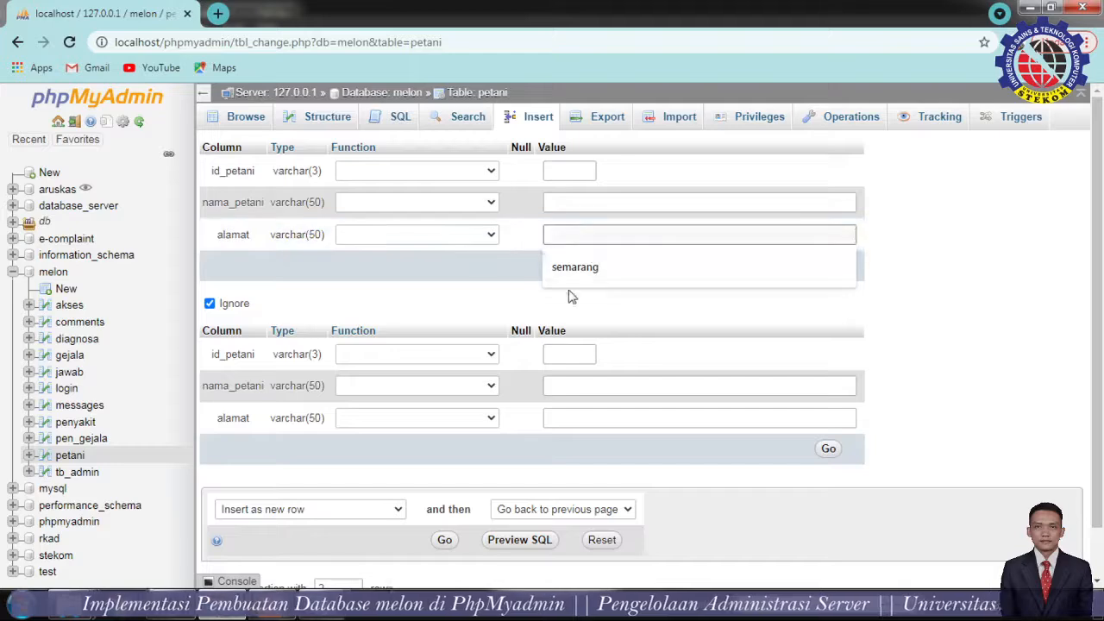
click(1045, 269)
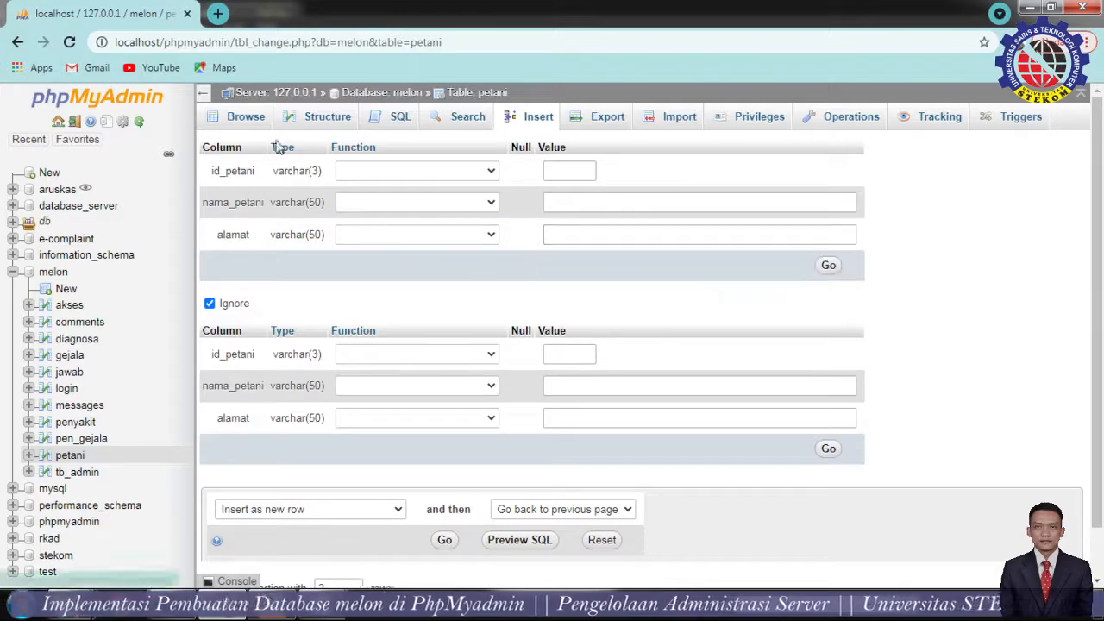
Return to the petani rows, then open tb_admin, which returns zero rows.
click(252, 119)
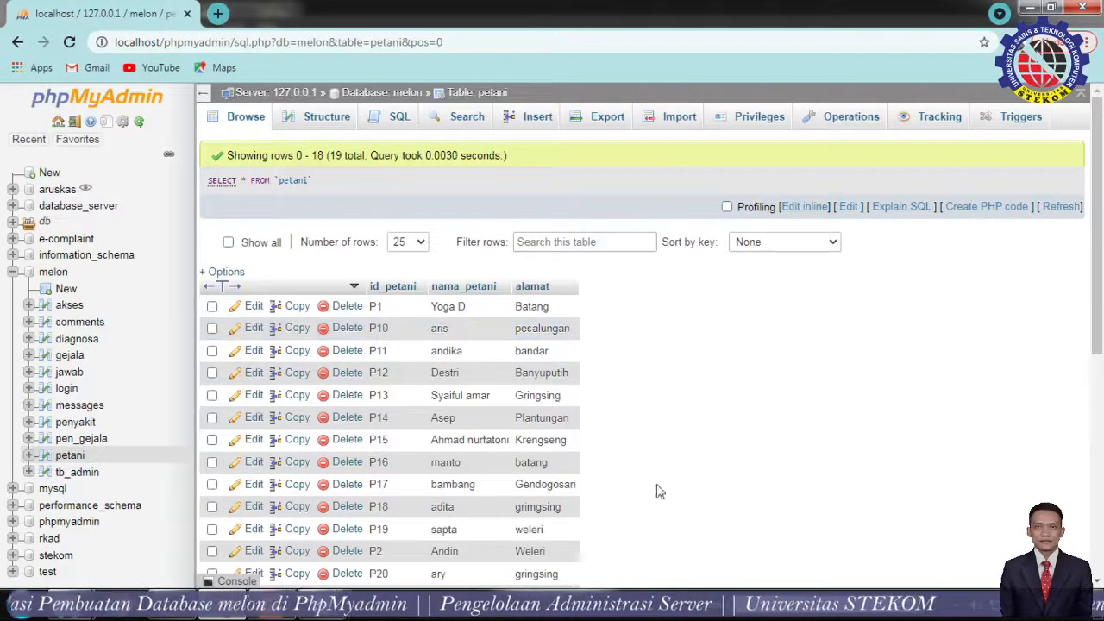
scroll(796, 490, down, 3)
scroll(750, 488, up, 2)
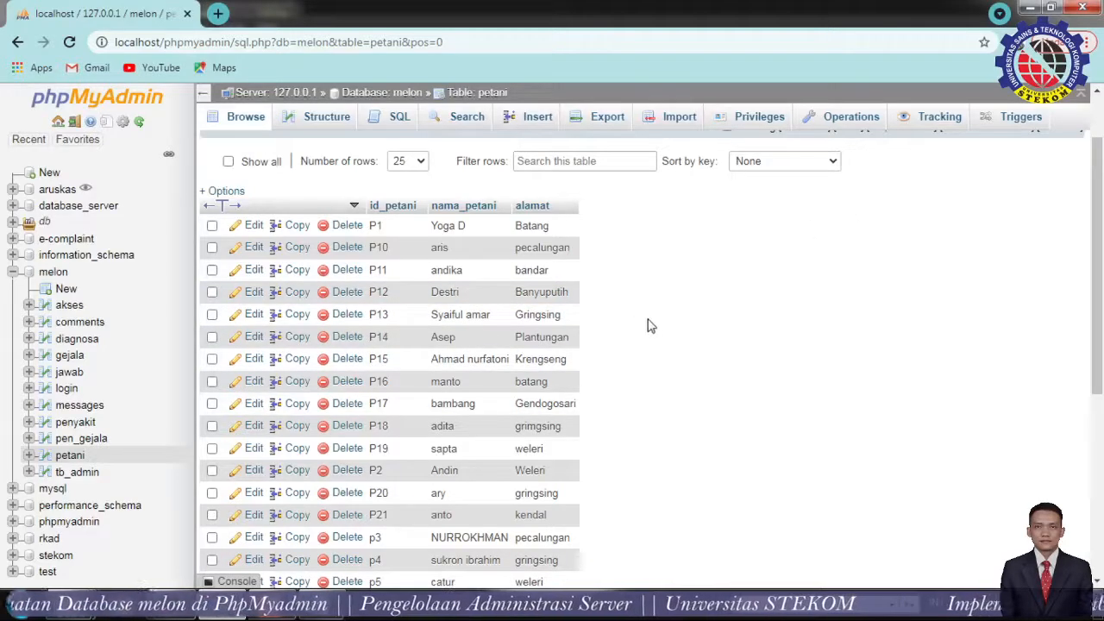
scroll(646, 326, up, 1)
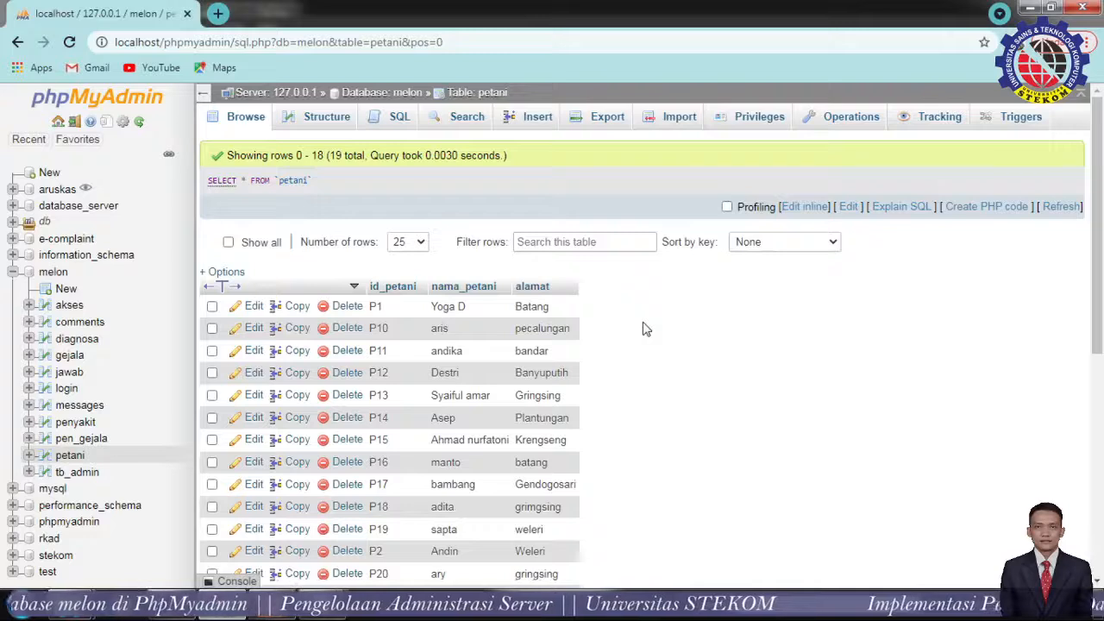
click(77, 472)
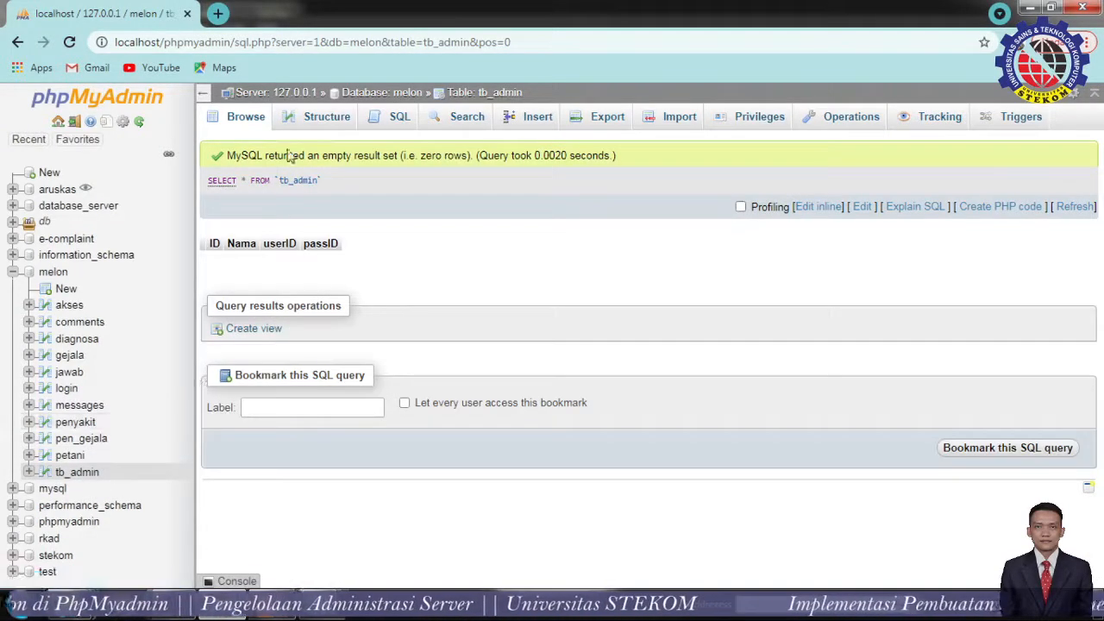
Check tb_admin's four varchar columns, then switch back to the petani table's 19 rows.
click(321, 117)
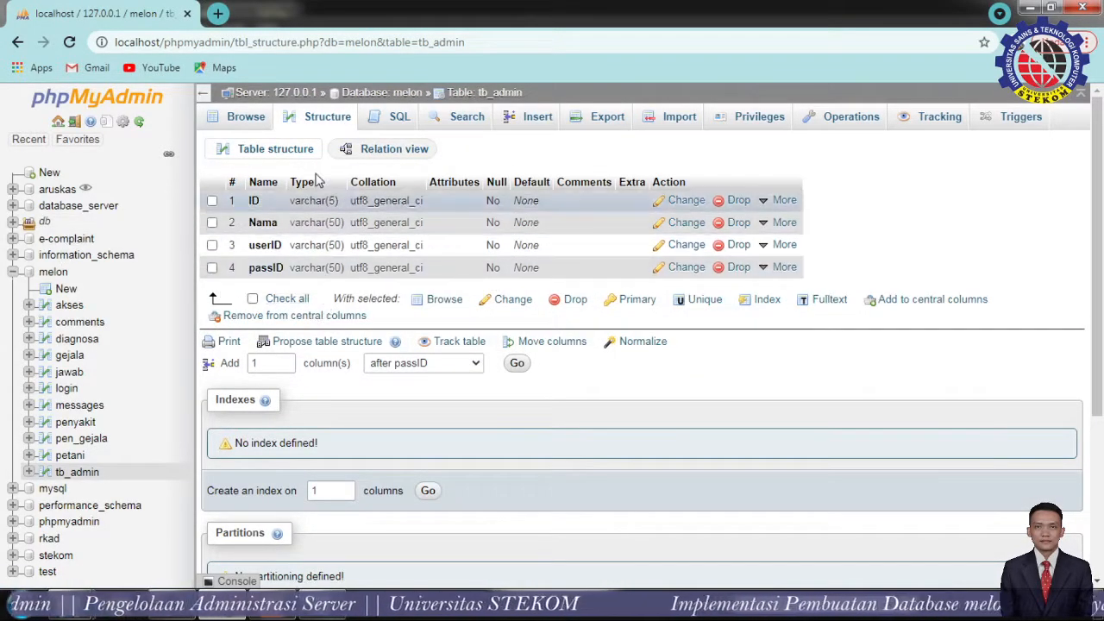
click(250, 123)
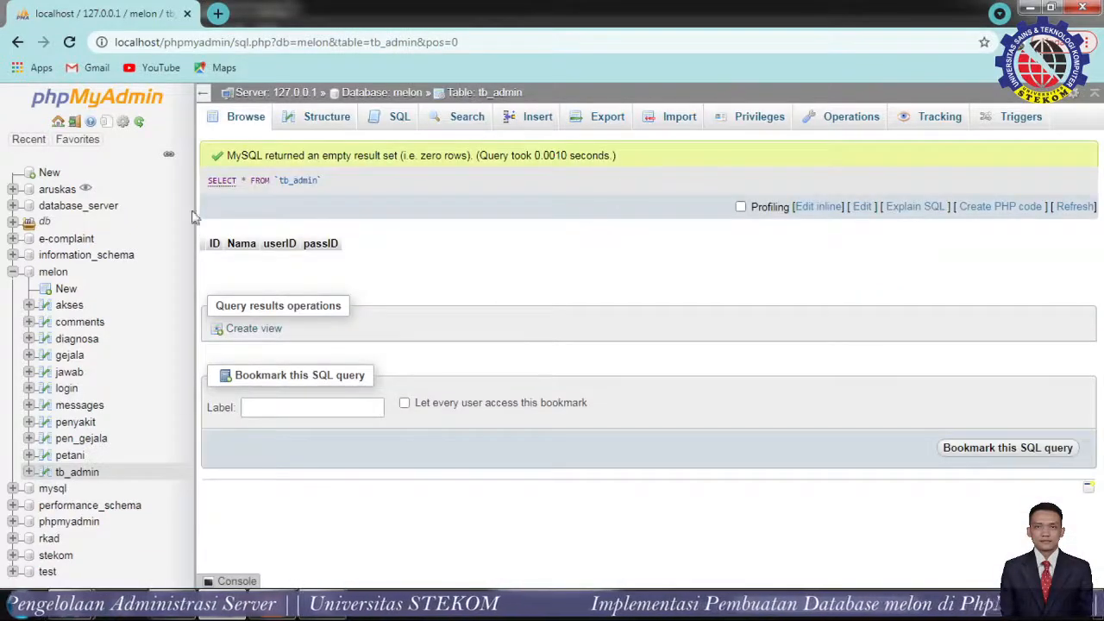
click(67, 456)
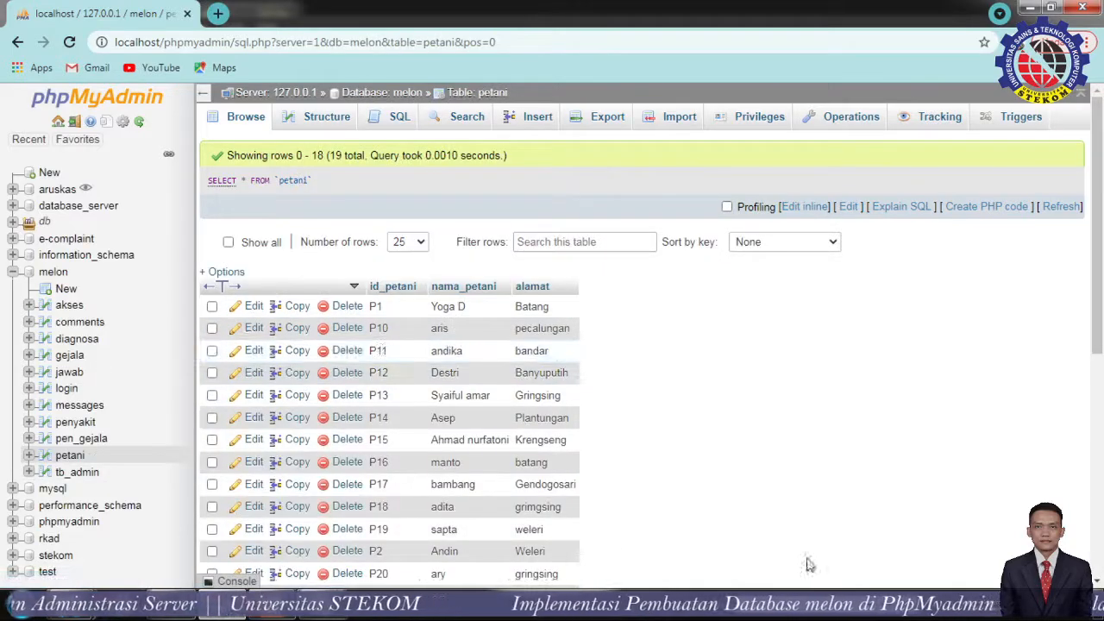
Show the melon database's overview of 11 tables totalling 136 rows, then bring OBS Studio forward.
scroll(845, 474, down, 1)
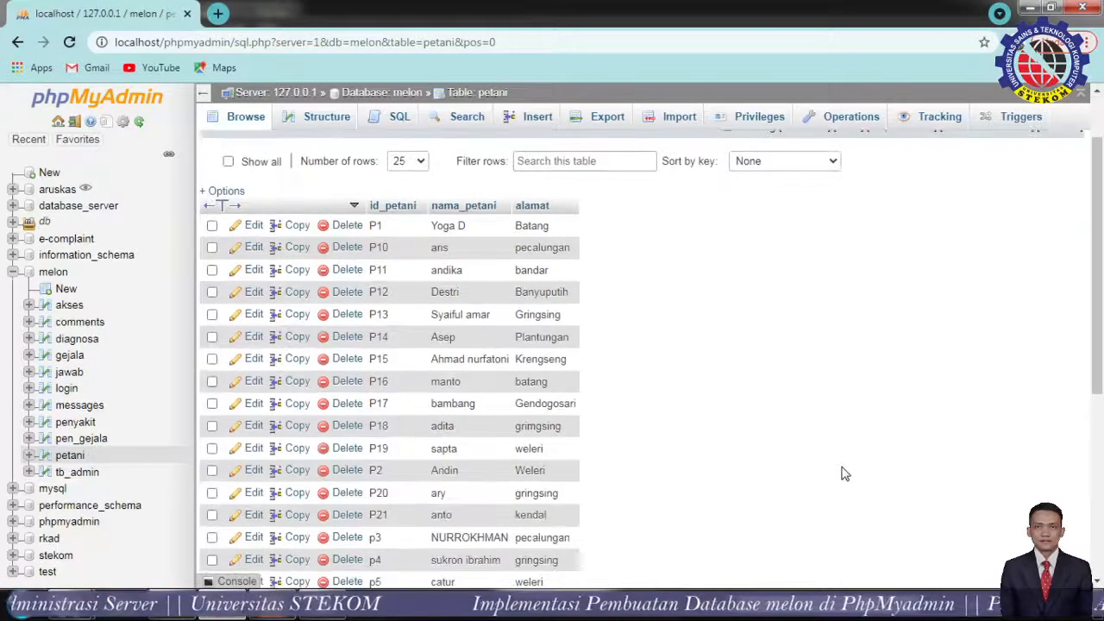
scroll(843, 471, up, 1)
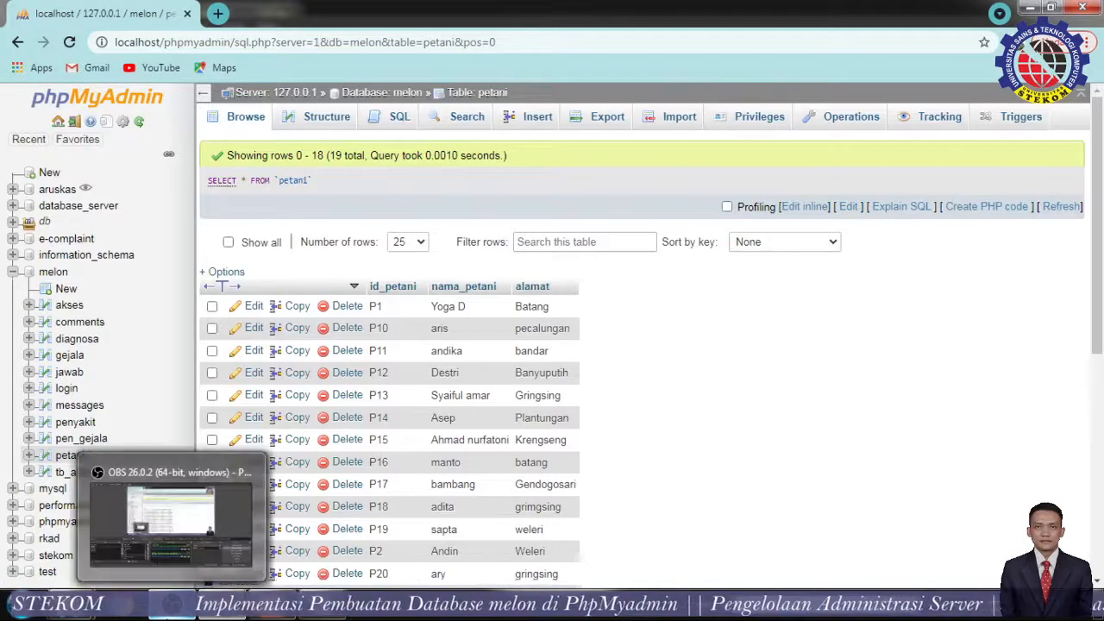
click(48, 277)
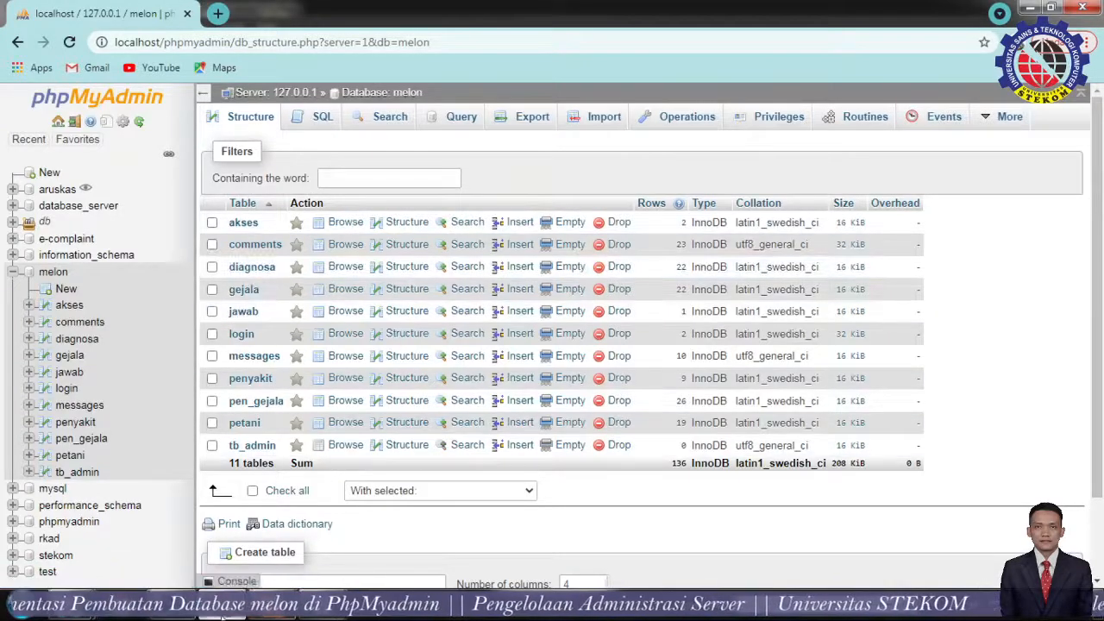
click(185, 609)
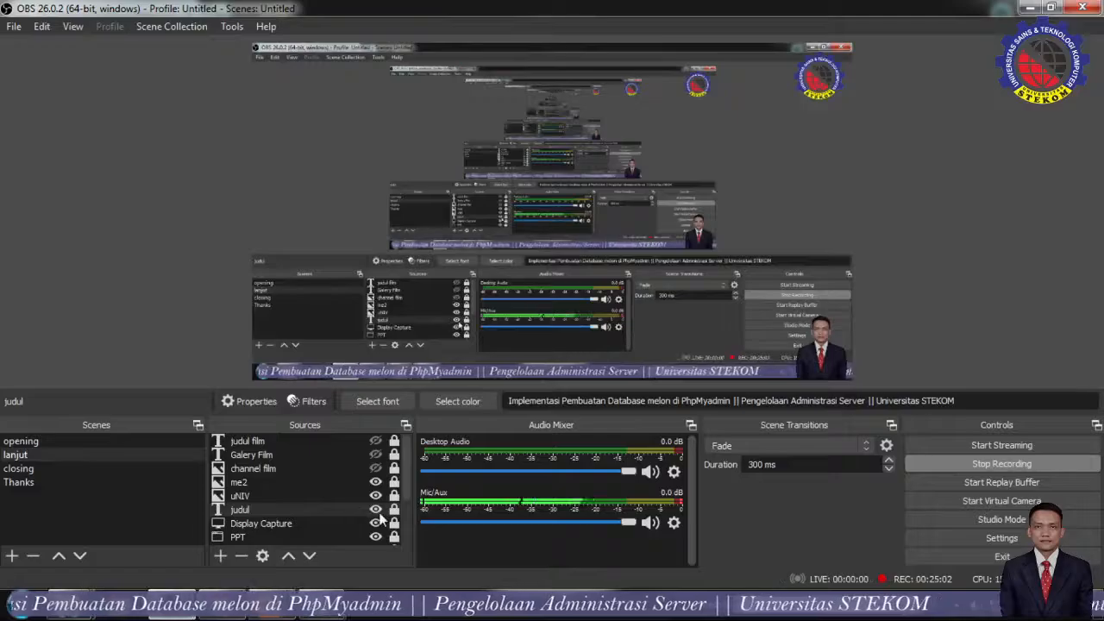